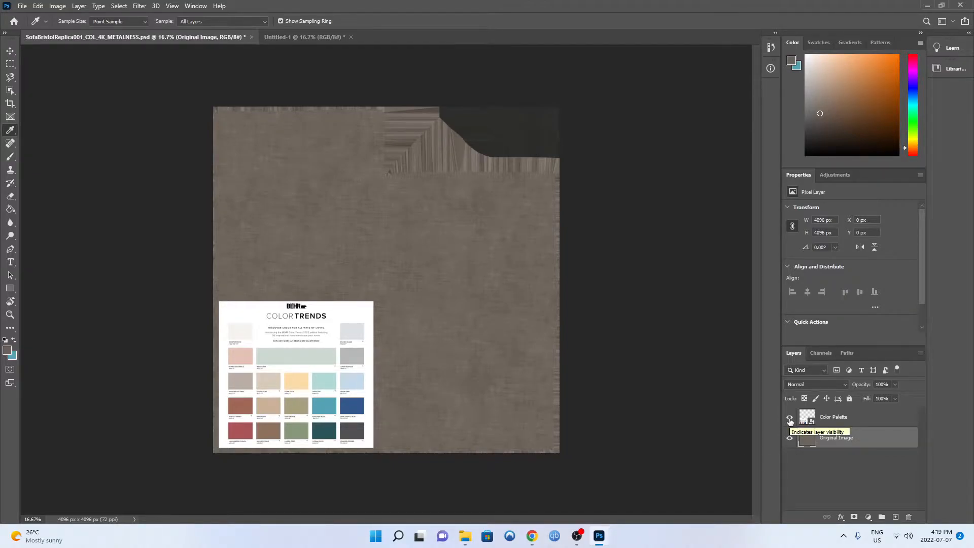
# Step: Hide the Color Palette layer and duplicate the Original Image layer twice
pyautogui.click(789, 418)
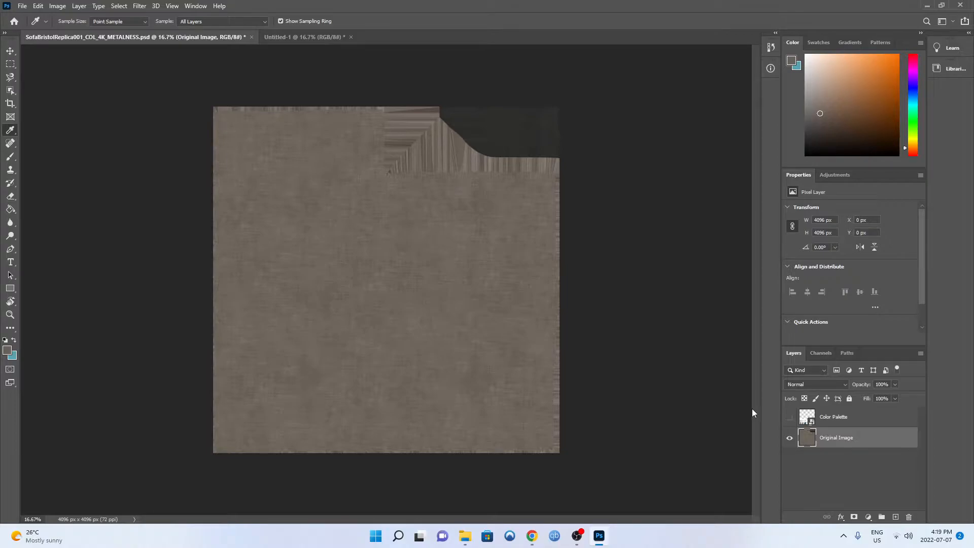
pyautogui.hotkey('ctrl', 'j')
pyautogui.hotkey('ctrl', 'j')
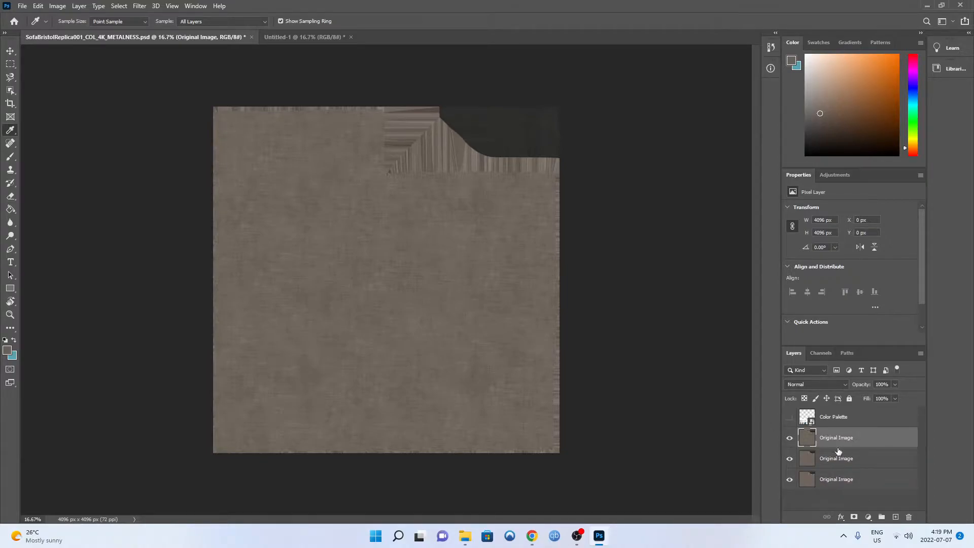
# Step: Rename the middle Original Image layer Average Color and the copy above it New Color
pyautogui.click(831, 462)
pyautogui.press('e')
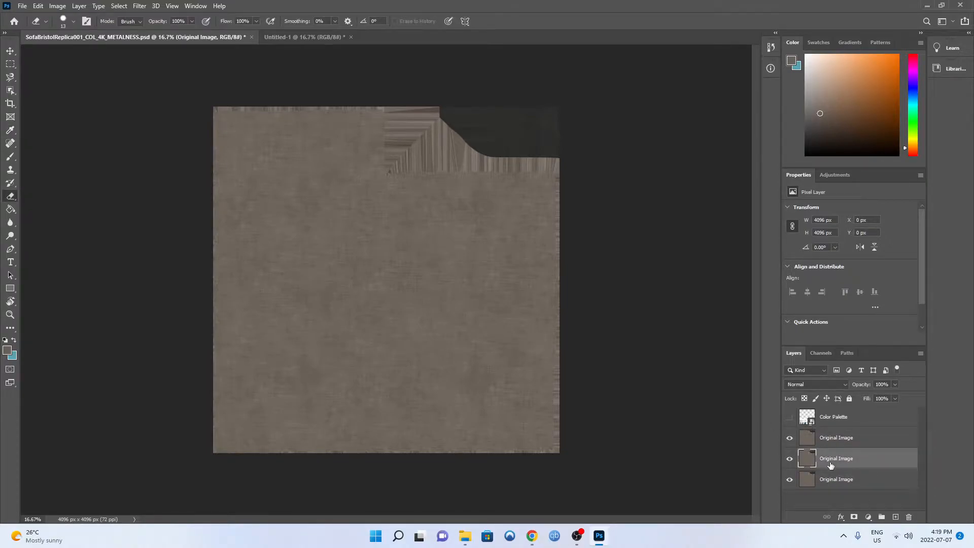
pyautogui.doubleClick(847, 439)
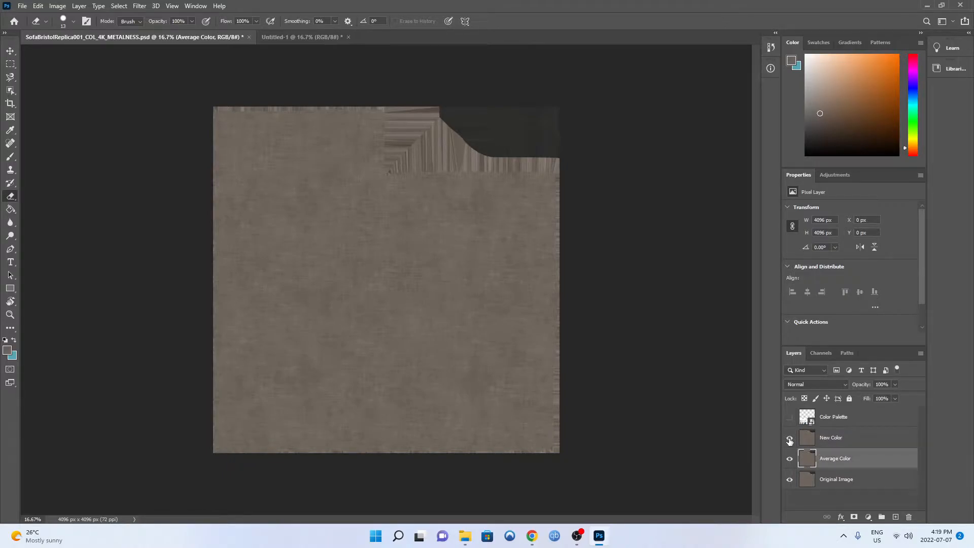
# Step: Hide the New Color layer and apply the Average blur filter to the Average Color layer
pyautogui.click(790, 439)
pyautogui.click(139, 5)
pyautogui.moveTo(177, 120)
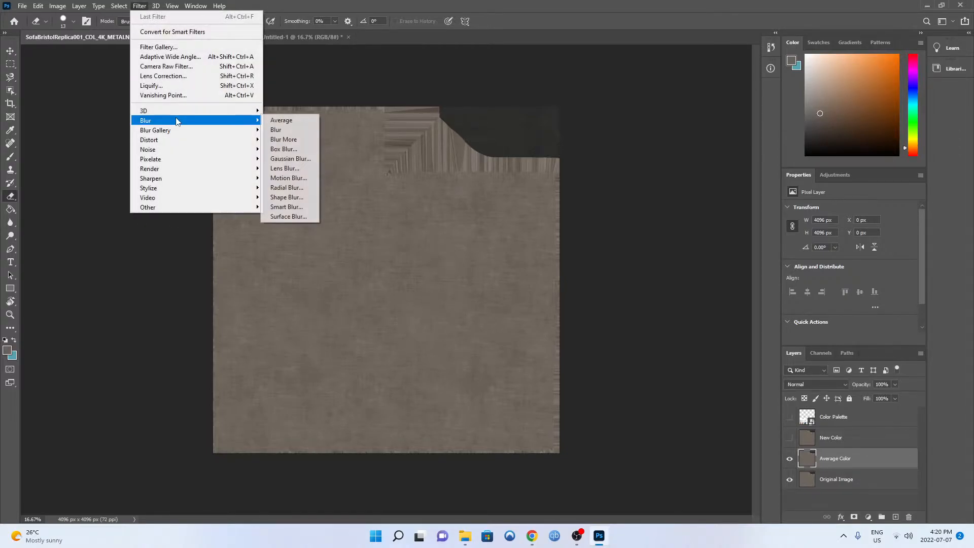
pyautogui.click(279, 122)
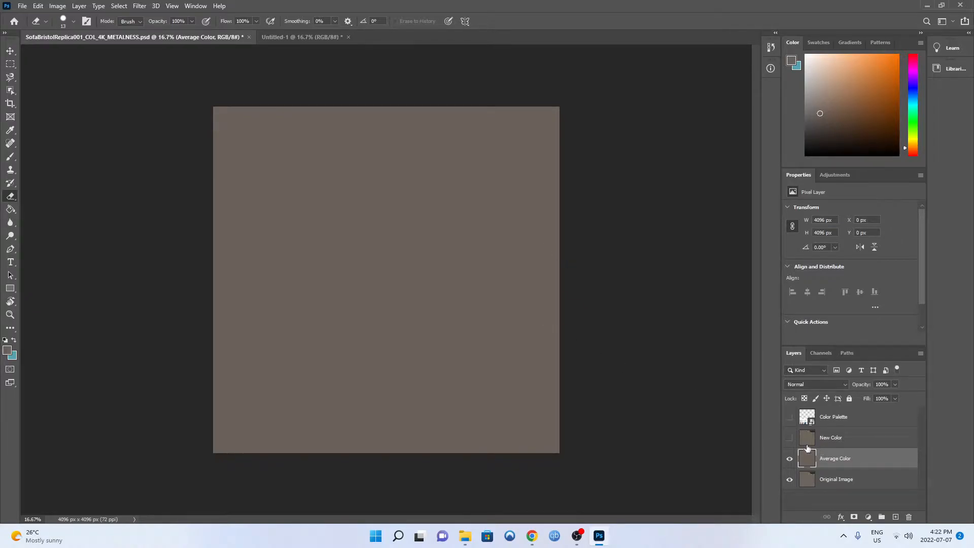
# Step: Sample the averaged brown as the foreground color with the Eyedropper, and show the New Color layer
pyautogui.click(790, 437)
pyautogui.click(9, 132)
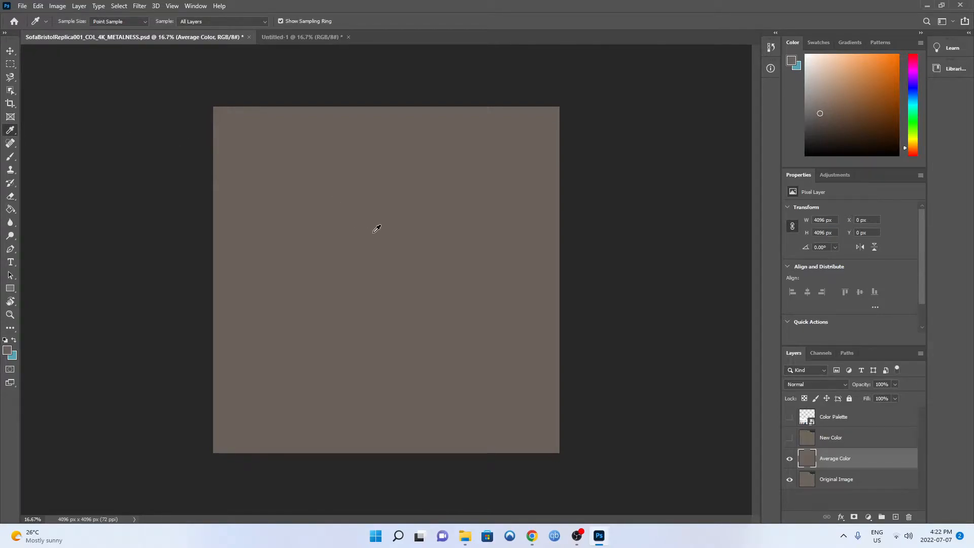
pyautogui.click(789, 439)
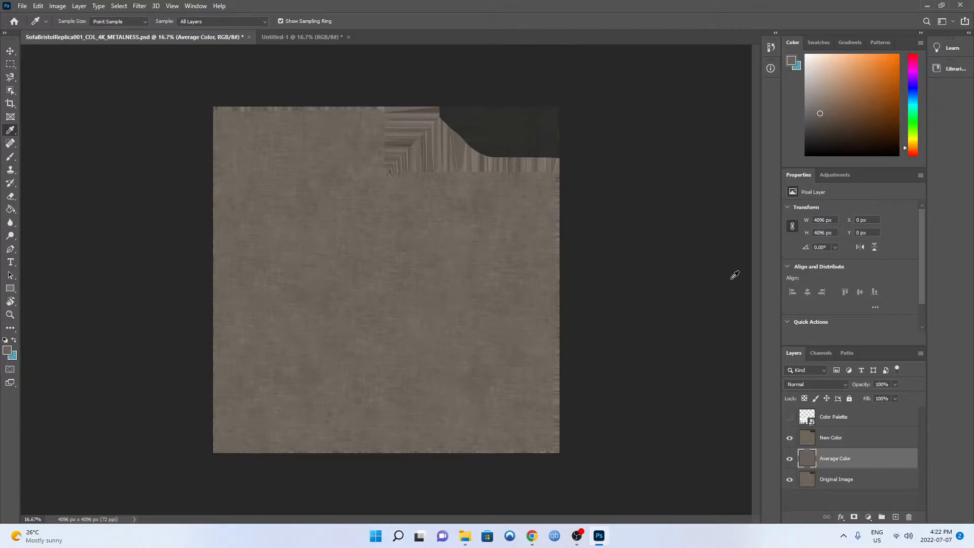
# Step: Show the Color Palette layer and sample its sage green swatch as the background color, with the averaged brown as foreground
pyautogui.click(790, 419)
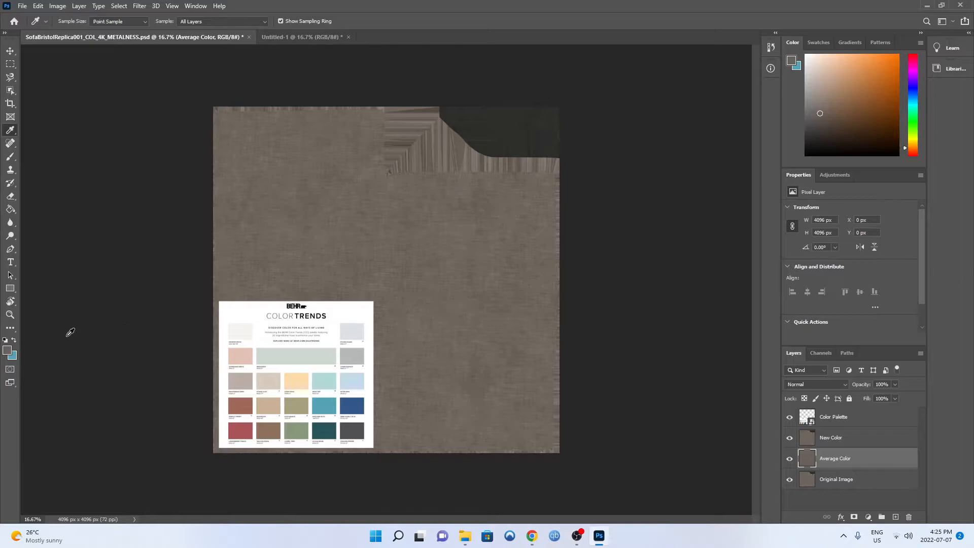
pyautogui.press('x')
pyautogui.click(244, 356)
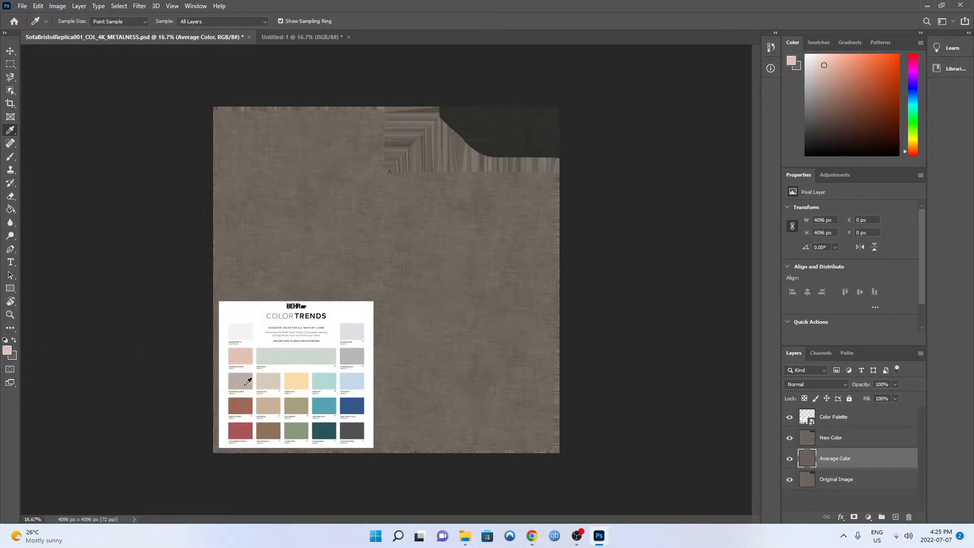
pyautogui.click(243, 385)
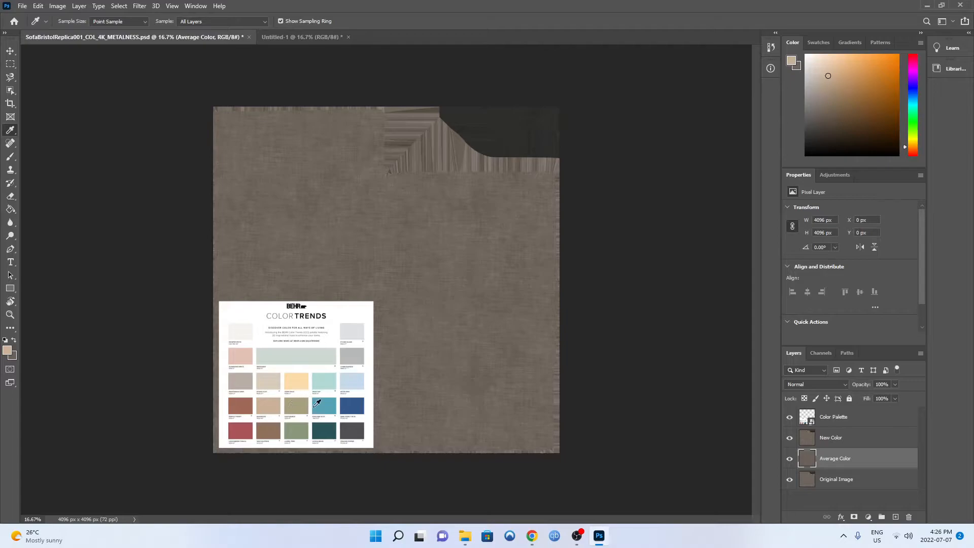
pyautogui.click(304, 430)
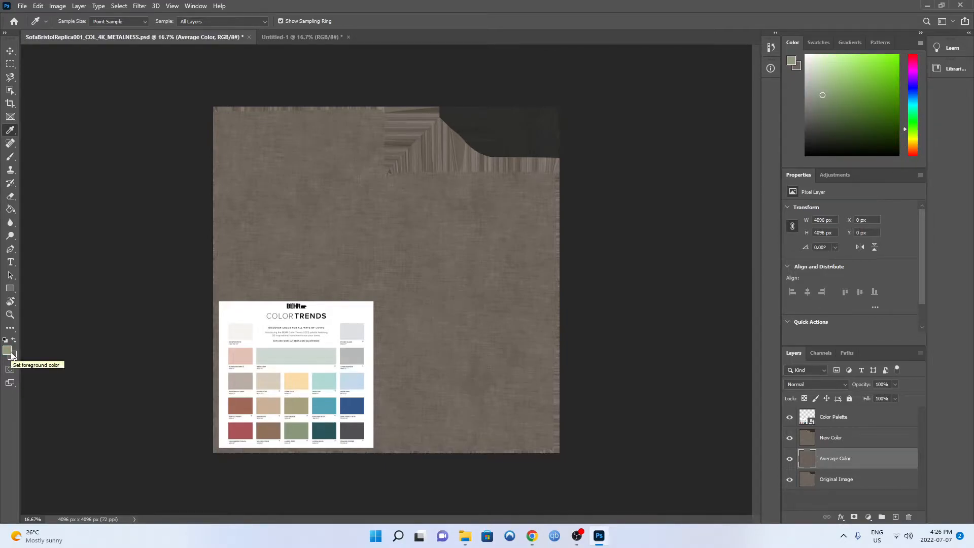
pyautogui.press('x')
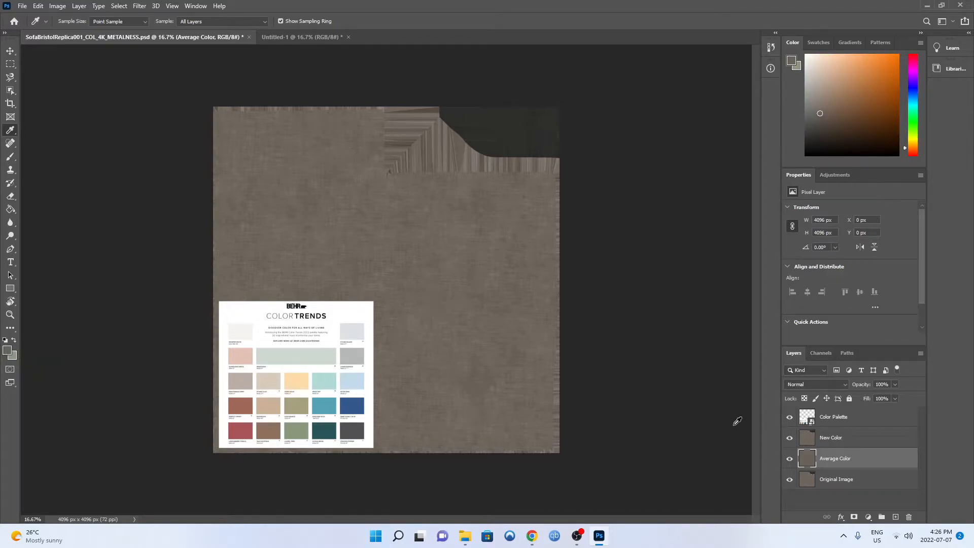
# Step: Hide the Color Palette layer and make New Color the active layer
pyautogui.click(790, 419)
pyautogui.hotkey('alt', ']')
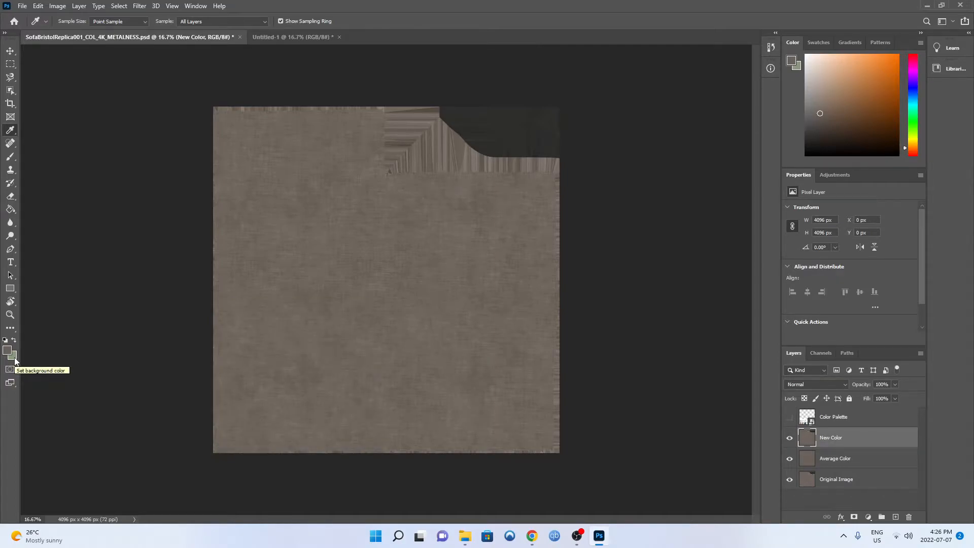
# Step: Try the hex values 426823 and 65a72e for the background color and return it to 88987b
pyautogui.click(15, 360)
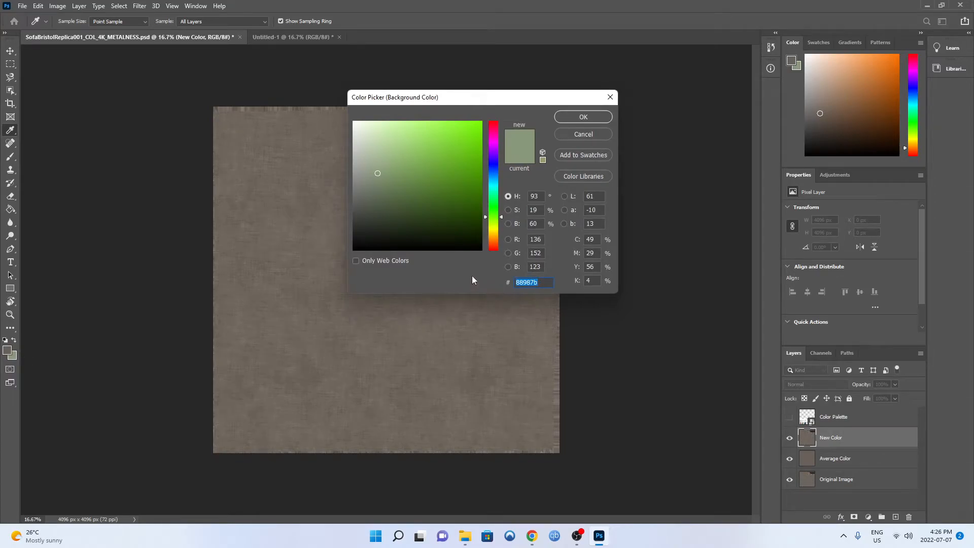
pyautogui.write('426823')
pyautogui.doubleClick(516, 282)
pyautogui.write('65a72e')
pyautogui.doubleClick(547, 282)
pyautogui.write('88987b')
pyautogui.press('Return')
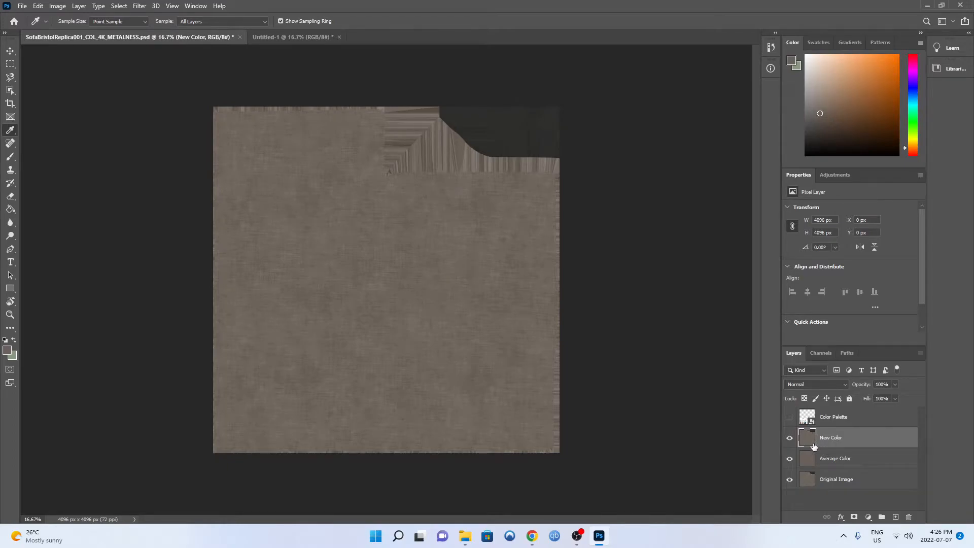
# Step: Start Replace Color on the New Color layer, set the result to the sage green background color, and compare with the preview off and on
pyautogui.click(57, 6)
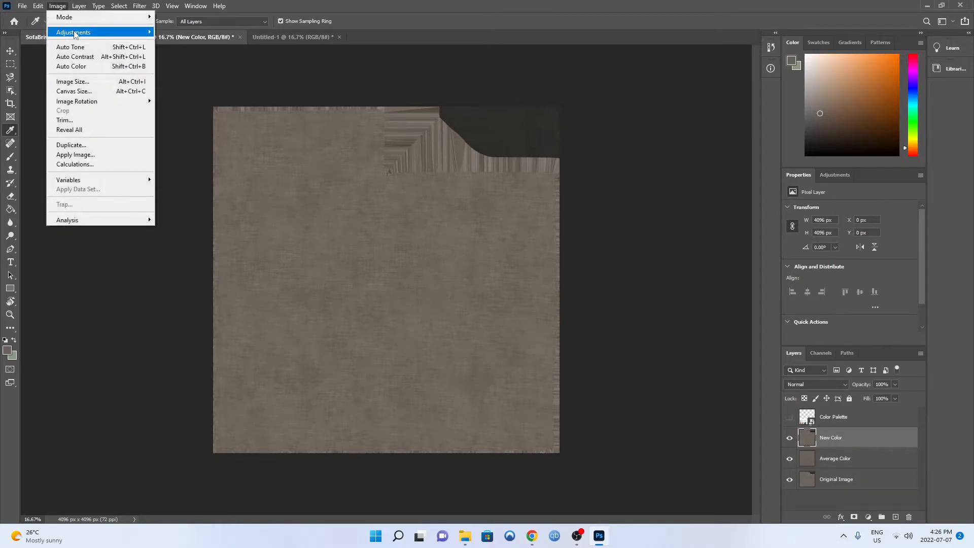
pyautogui.moveTo(74, 33)
pyautogui.click(227, 247)
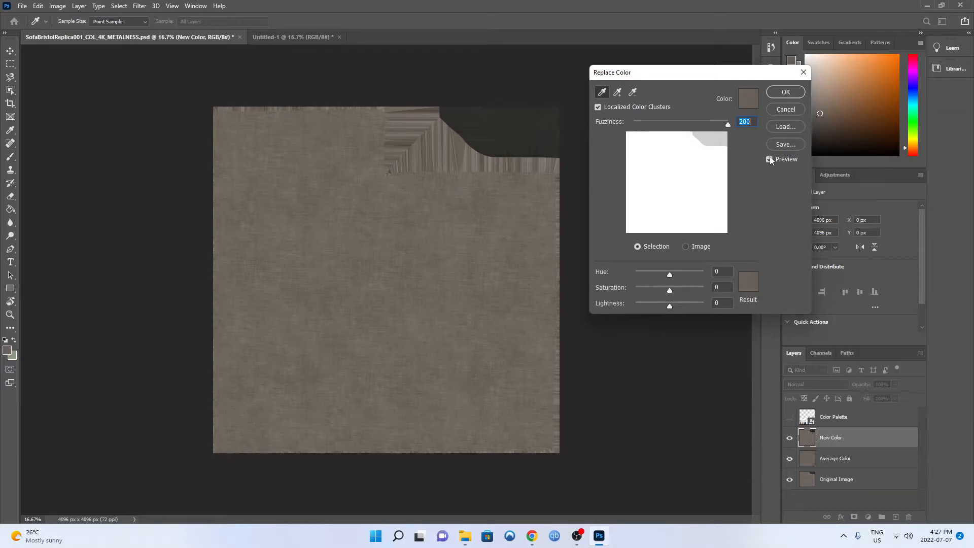
pyautogui.moveTo(680, 73); pyautogui.dragTo(552, 68)
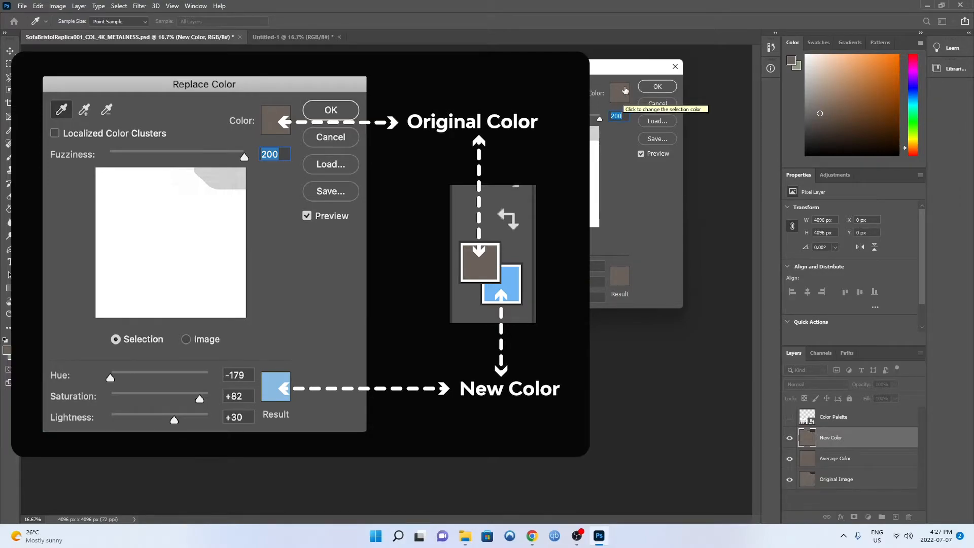
pyautogui.click(621, 279)
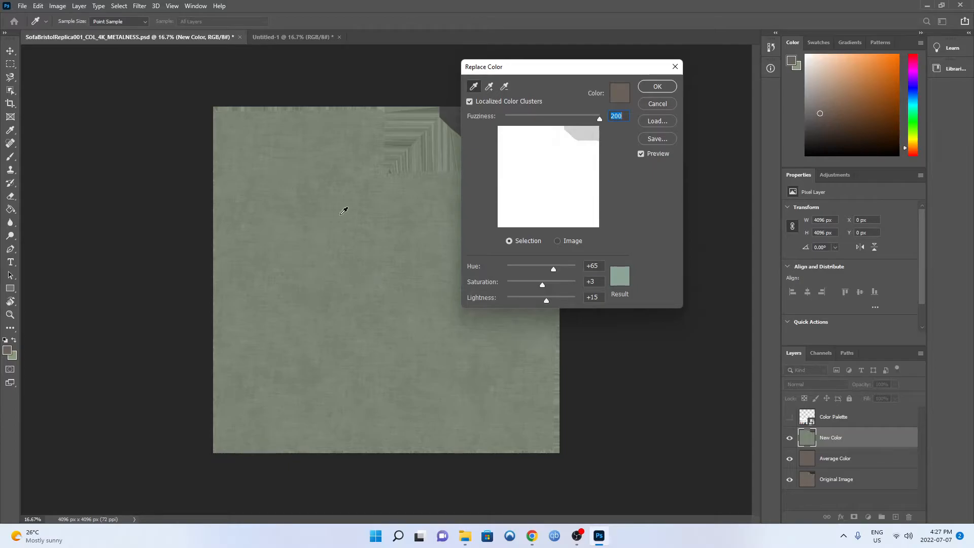
pyautogui.click(644, 153)
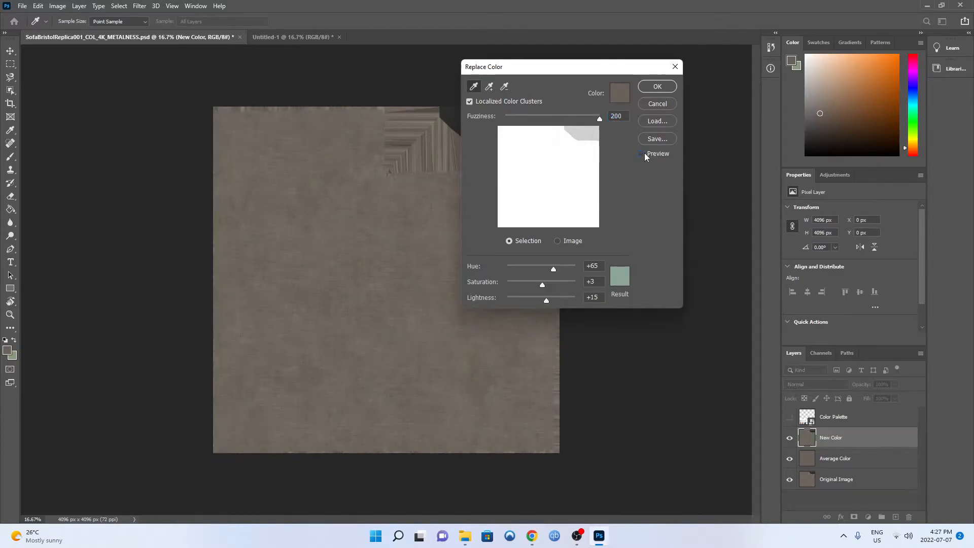
pyautogui.click(647, 155)
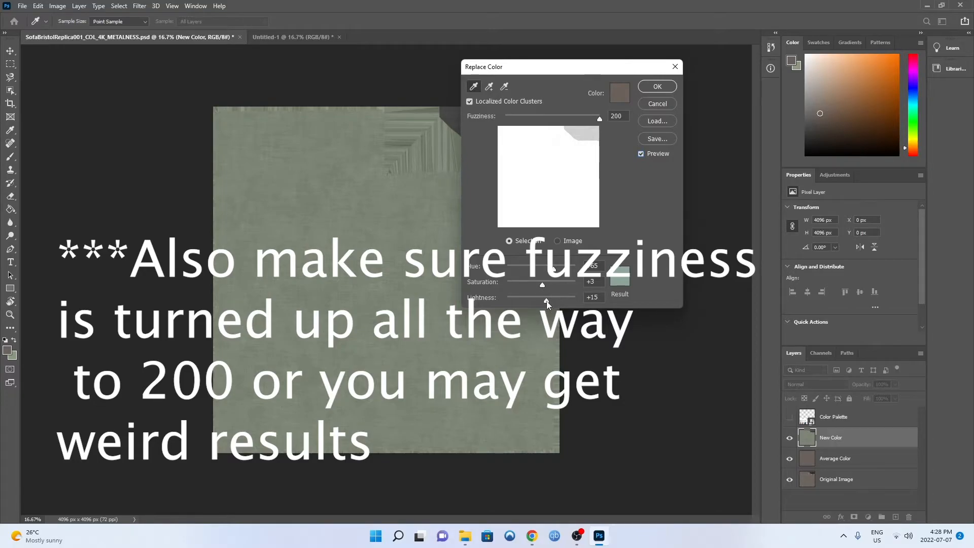
# Step: Refine the color replacement to saturation +8 and lightness +5, and apply it to the New Color layer
pyautogui.moveTo(547, 300); pyautogui.dragTo(543, 300)
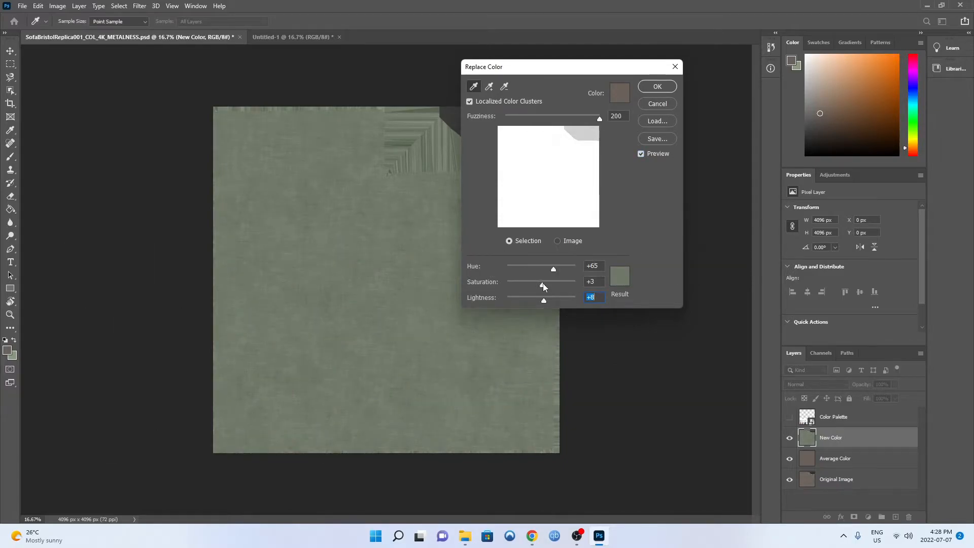
pyautogui.moveTo(542, 284); pyautogui.dragTo(545, 284)
pyautogui.click(543, 301)
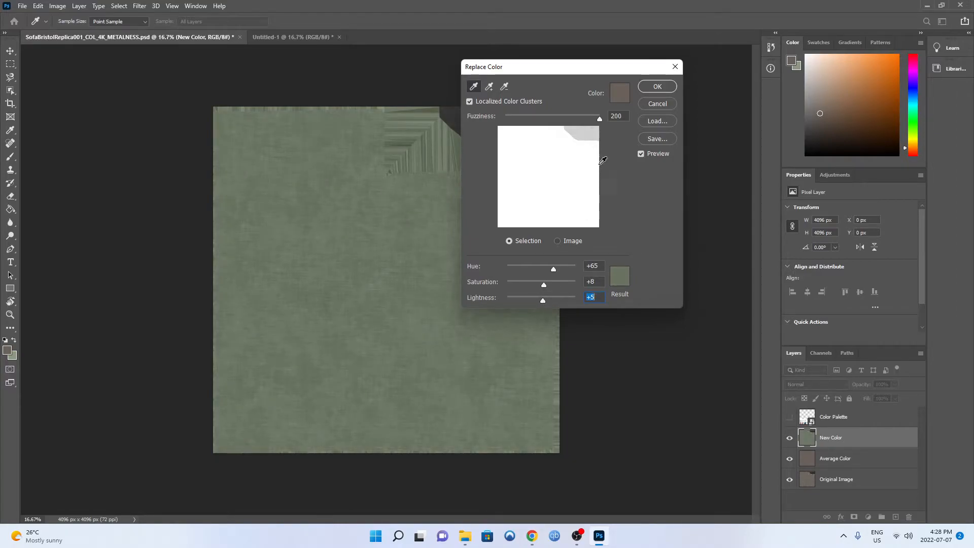
pyautogui.click(654, 87)
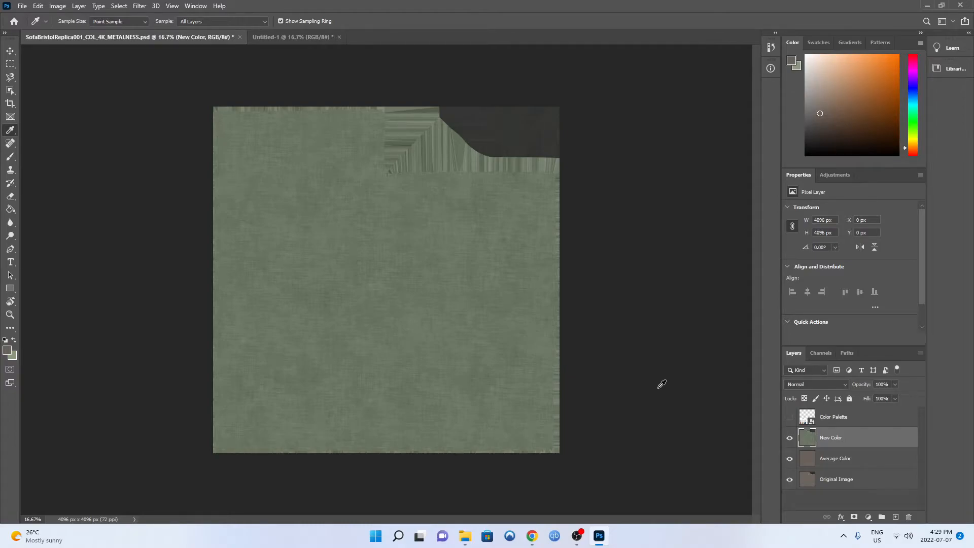
# Step: Duplicate the Original Image layer twice and move two of the Original Image layers above the New Color layer
pyautogui.click(838, 481)
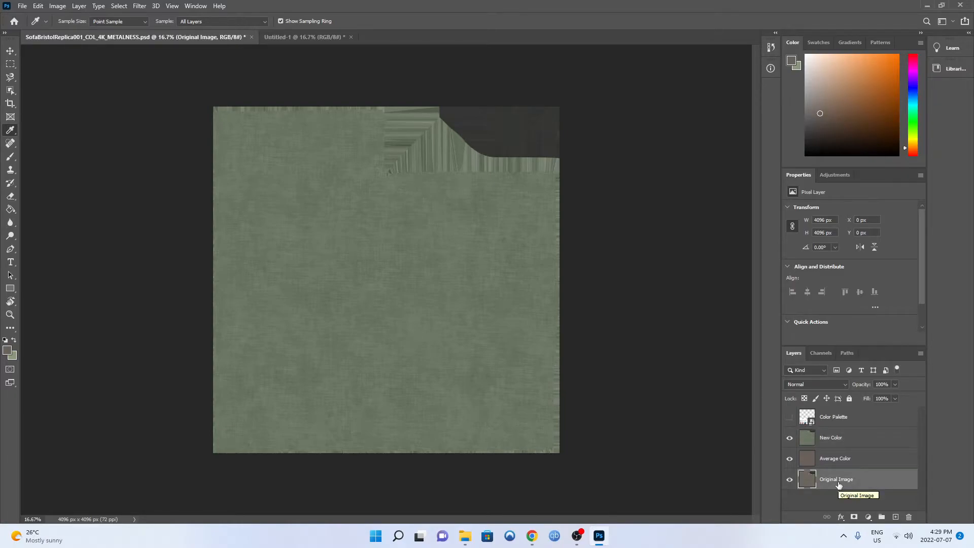
pyautogui.hotkey('ctrl', 'j')
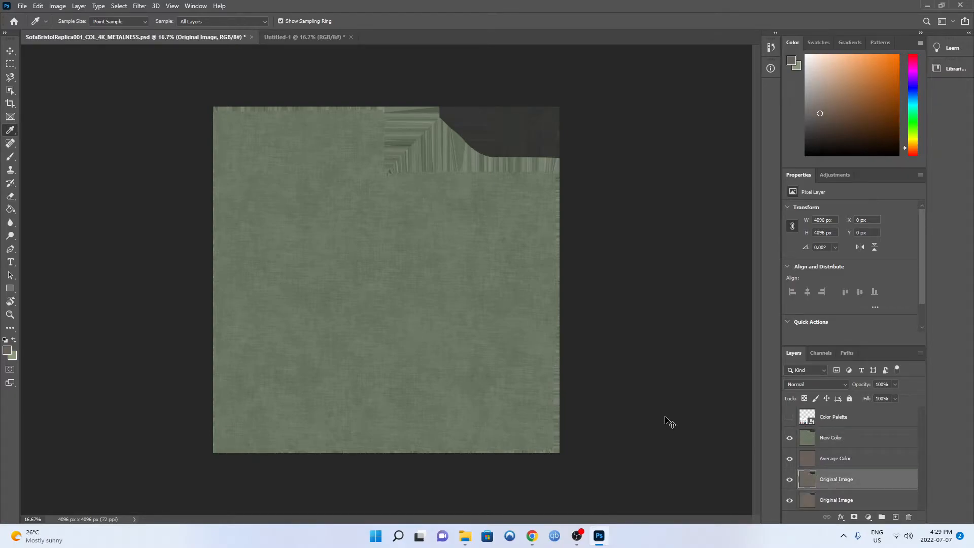
pyautogui.click(837, 495)
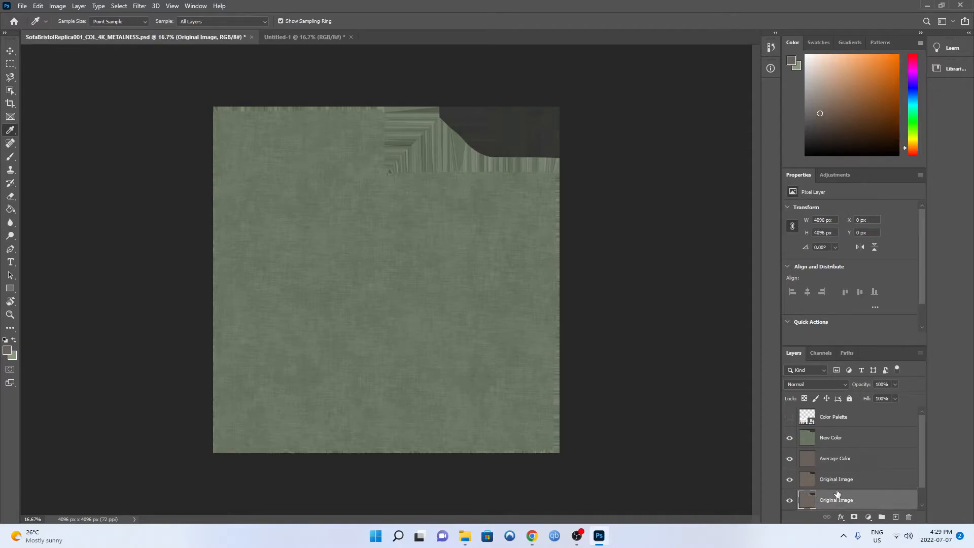
pyautogui.keyDown('shift'); pyautogui.click(834, 484); pyautogui.keyUp('shift')
pyautogui.moveTo(833, 485); pyautogui.dragTo(837, 435)
# Step: Rename the two moved layers New Color 1 and New Color 2, and hide New Color 2
pyautogui.click(867, 460)
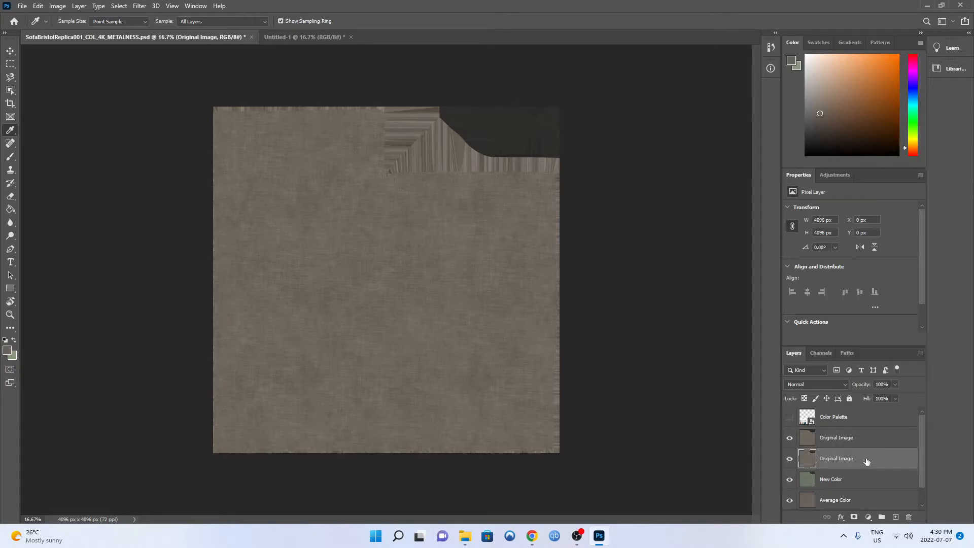
pyautogui.doubleClick(841, 460)
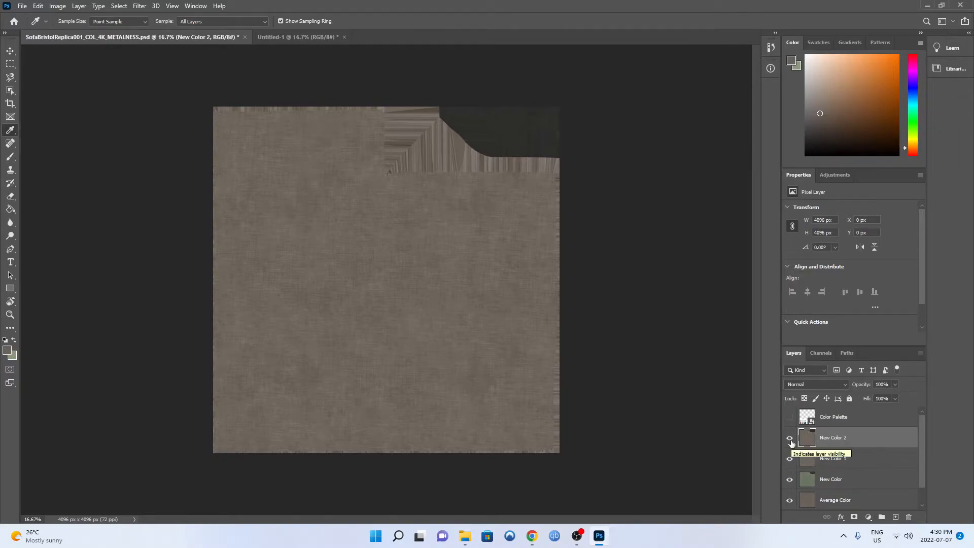
pyautogui.click(789, 439)
# Step: With New Color 1 active, sample the Color Palette's light yellow swatch as the background color, restore brown as foreground, and hide the palette
pyautogui.click(838, 462)
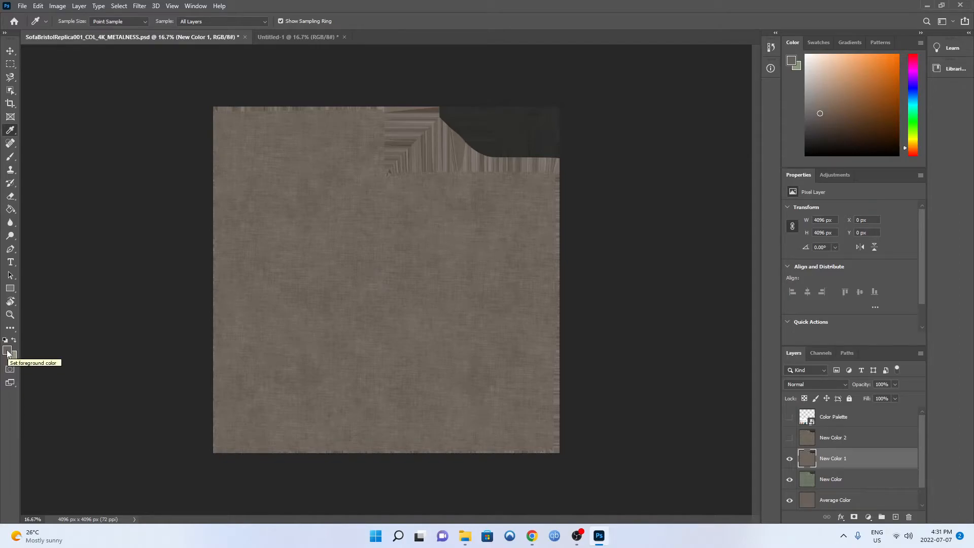
pyautogui.click(790, 417)
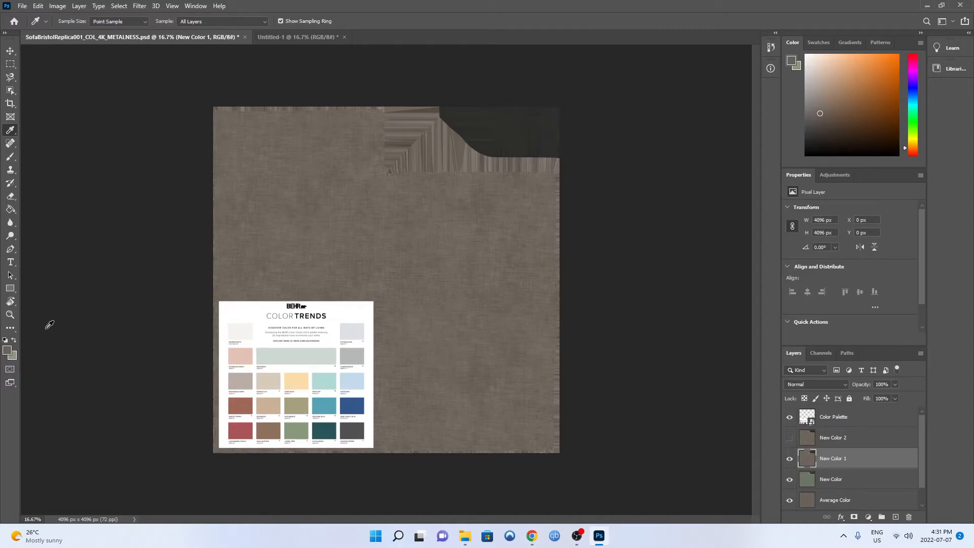
pyautogui.click(13, 340)
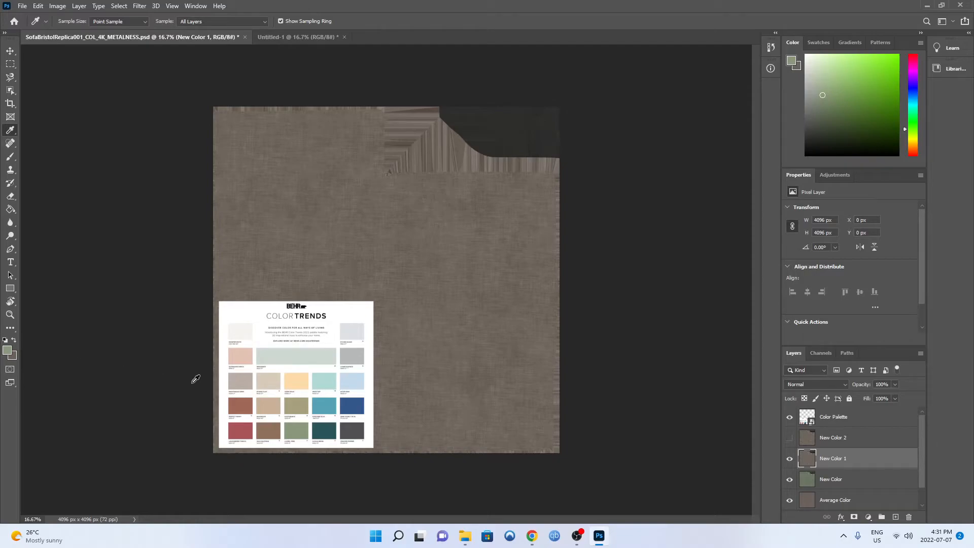
pyautogui.press('x')
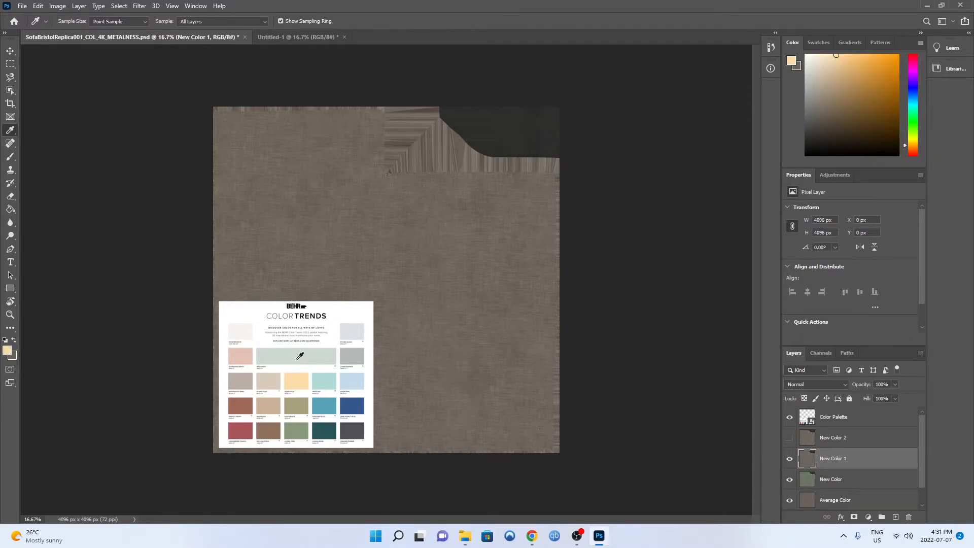
pyautogui.press('x')
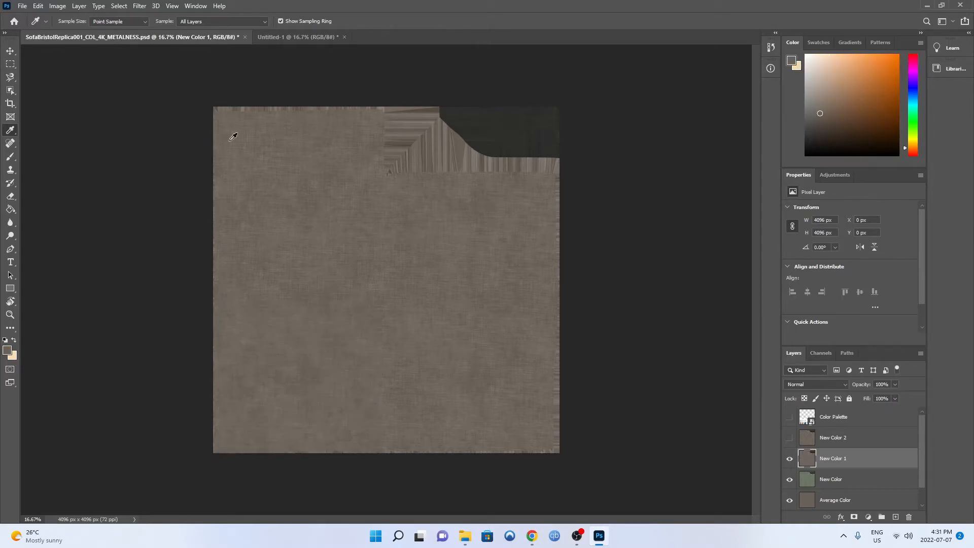
pyautogui.click(57, 5)
pyautogui.click(838, 463)
pyautogui.click(66, 6)
pyautogui.moveTo(74, 33)
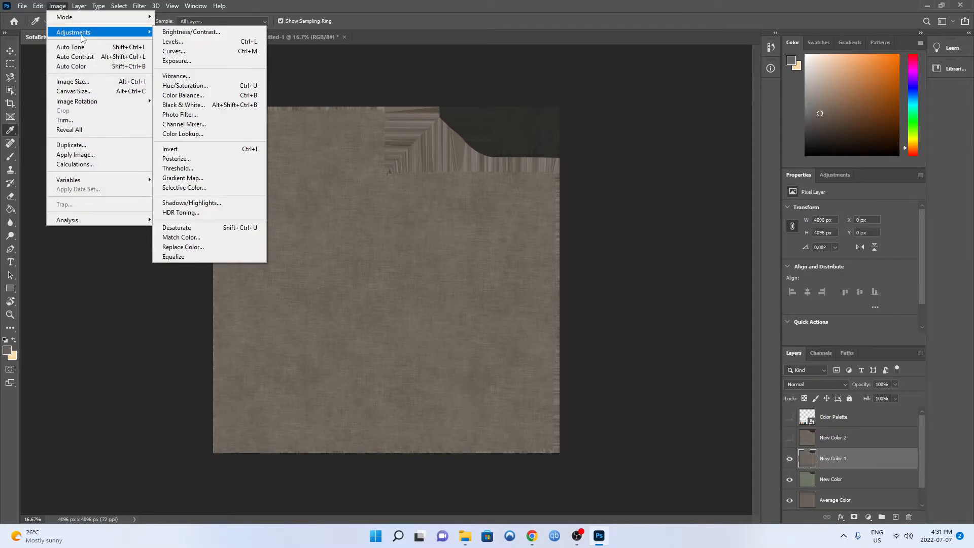
pyautogui.click(203, 232)
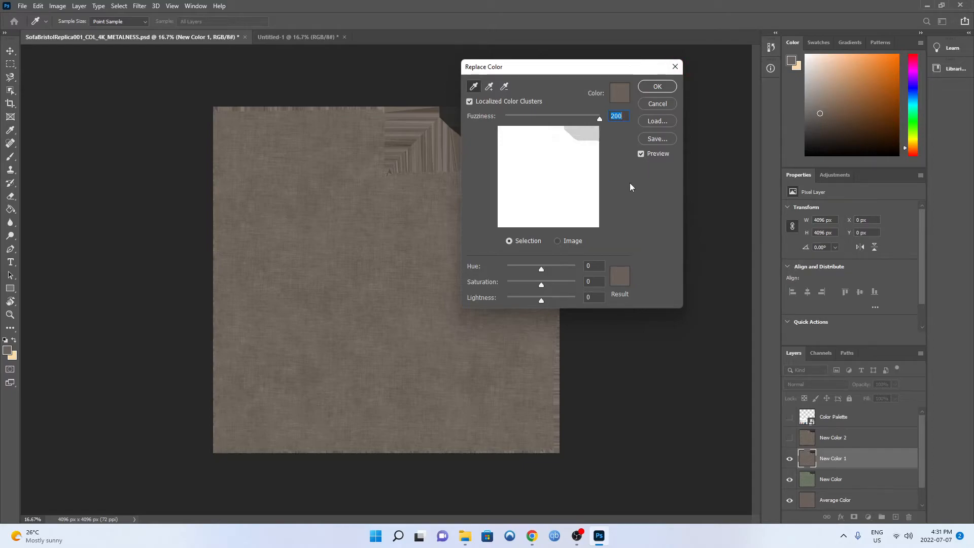
pyautogui.click(678, 68)
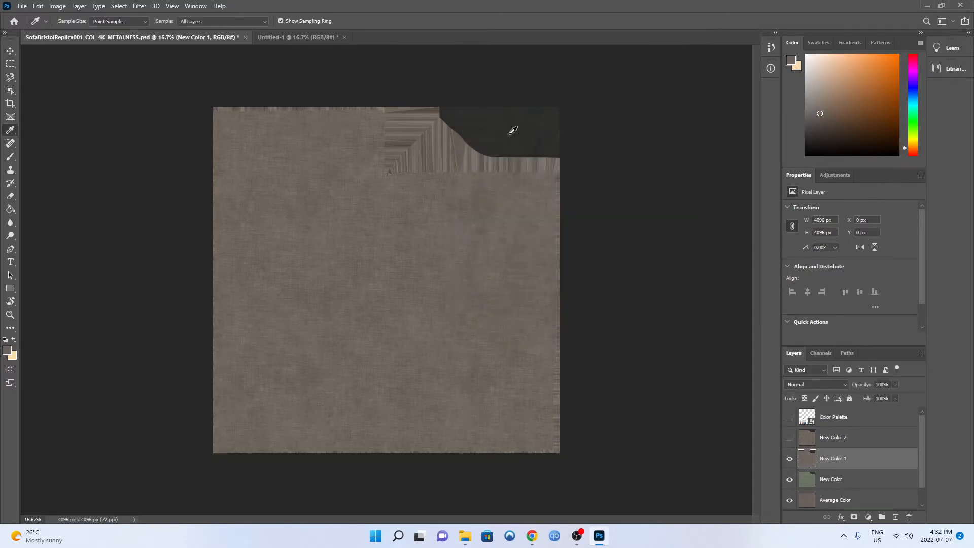
# Step: Replace New Color 1's fabric color with the background yellow fcdba8, adjust it to saturation +85 and lightness +30, and apply it
pyautogui.click(17, 358)
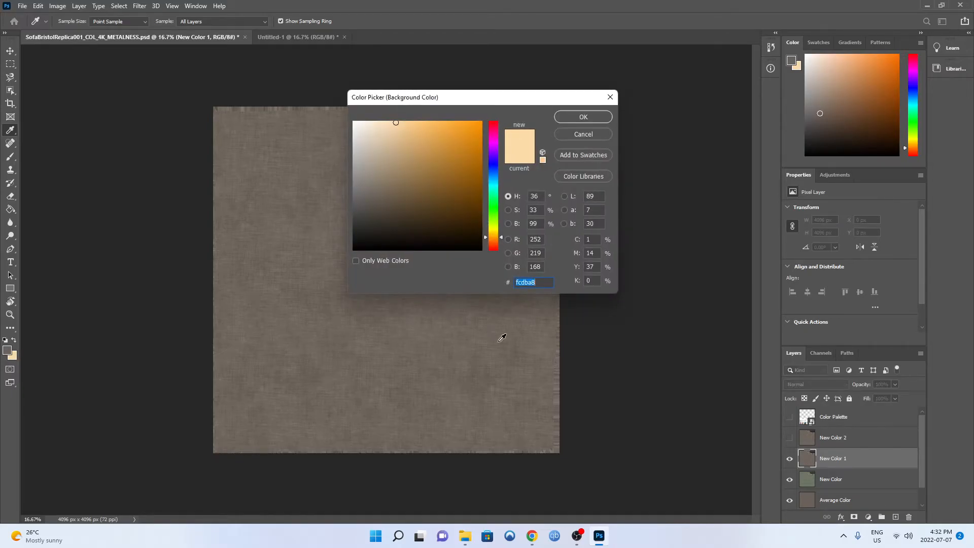
pyautogui.press('Escape')
pyautogui.click(60, 6)
pyautogui.moveTo(196, 6)
pyautogui.moveTo(57, 6)
pyautogui.moveTo(74, 32)
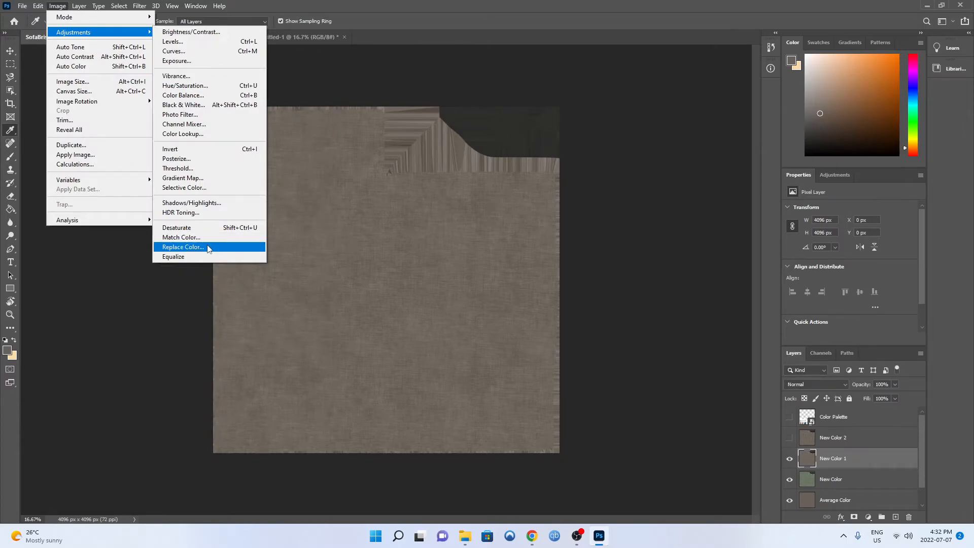
pyautogui.click(208, 247)
pyautogui.click(618, 282)
pyautogui.hotkey('ctrl', 'v')
pyautogui.press('Return')
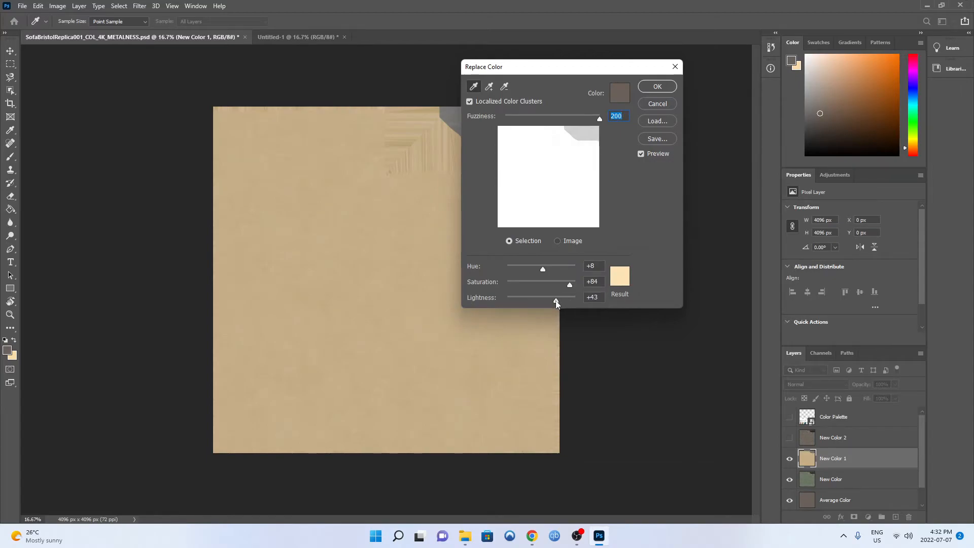
pyautogui.moveTo(563, 303)
pyautogui.mouseDown()
pyautogui.moveTo(552, 300)
pyautogui.moveTo(571, 288)
pyautogui.mouseUp()
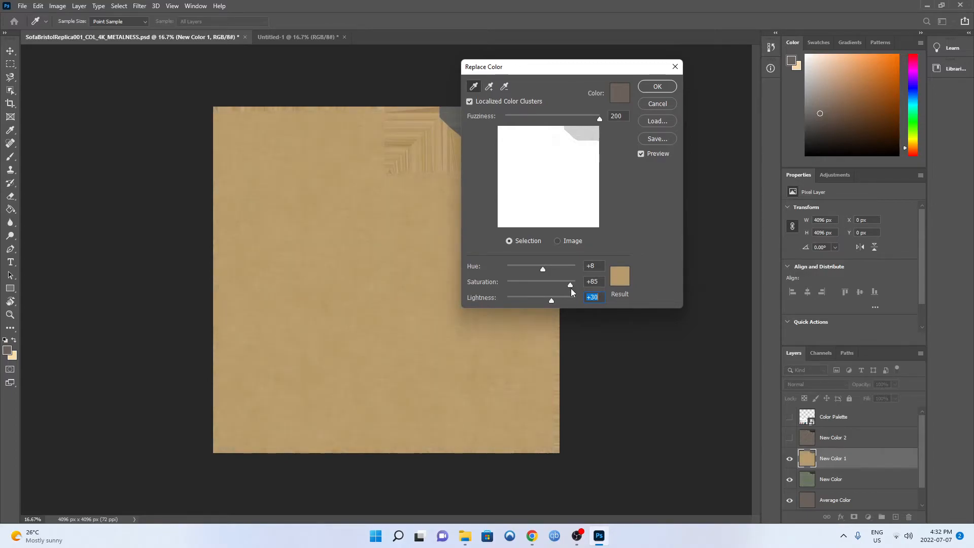
pyautogui.press('Return')
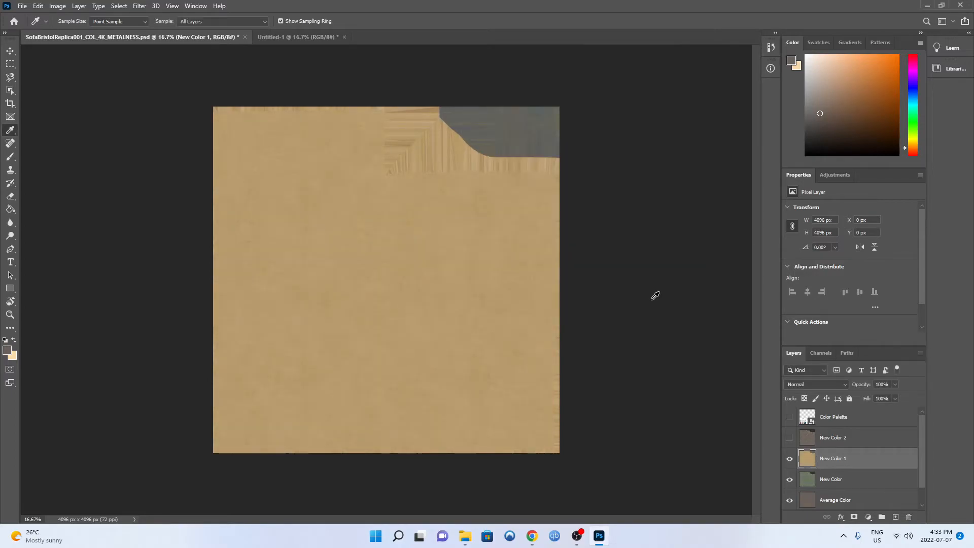
# Step: Show and activate New Color 2, show the Color Palette, and sample its teal swatch as the background color with brown as foreground
pyautogui.click(790, 441)
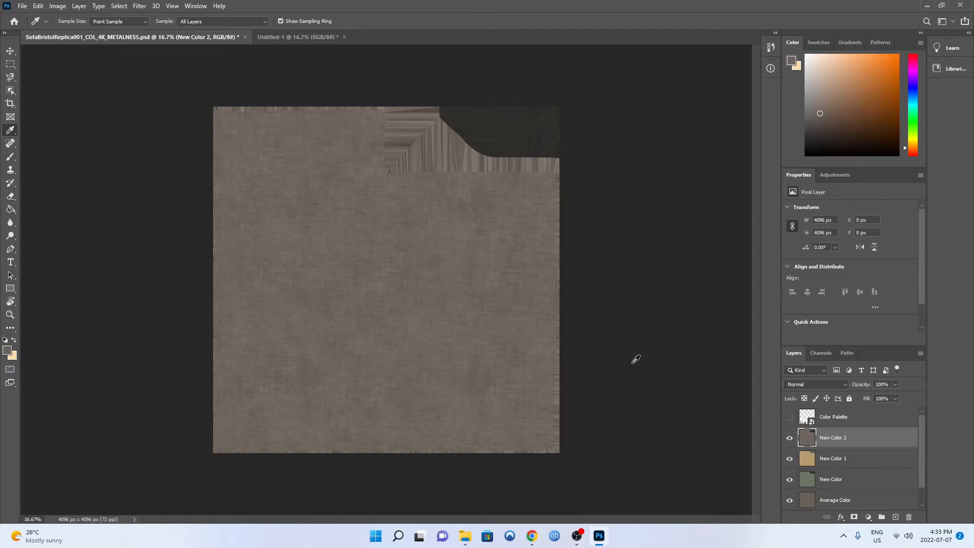
pyautogui.click(790, 417)
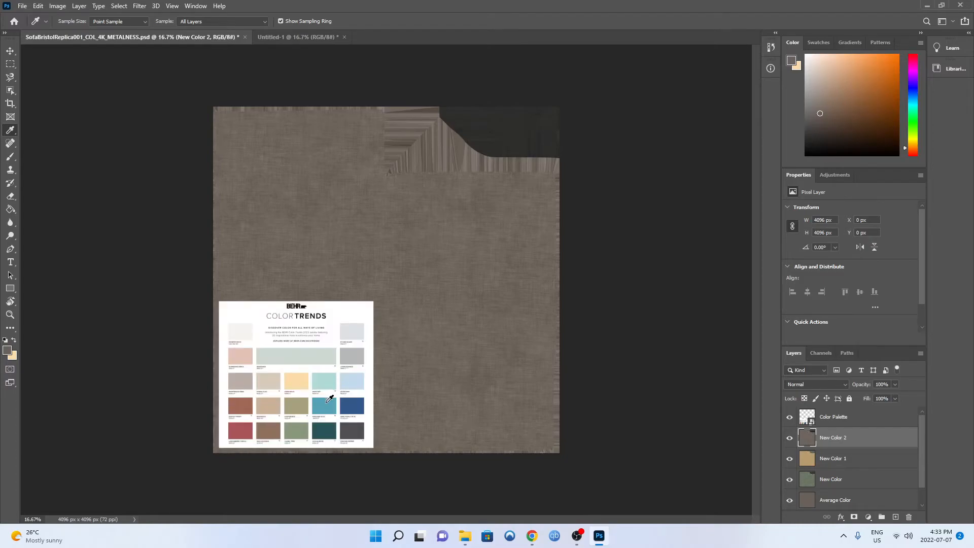
pyautogui.click(324, 406)
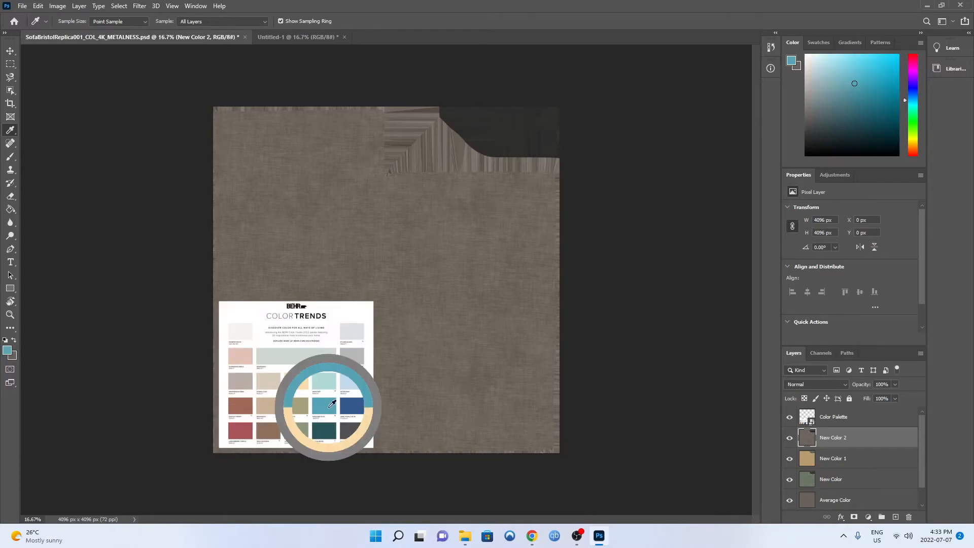
pyautogui.click(7, 351)
pyautogui.press('Escape')
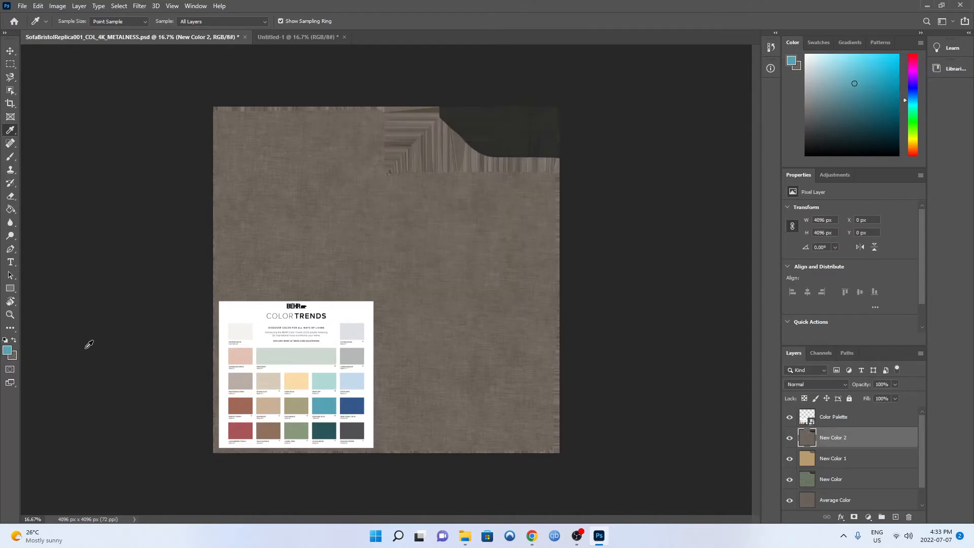
pyautogui.press('x')
# Step: Replace New Color 2's fabric color with a muted blue at hue +163, saturation +30 and lightness +13, and hide the Color Palette
pyautogui.click(58, 6)
pyautogui.moveTo(76, 32)
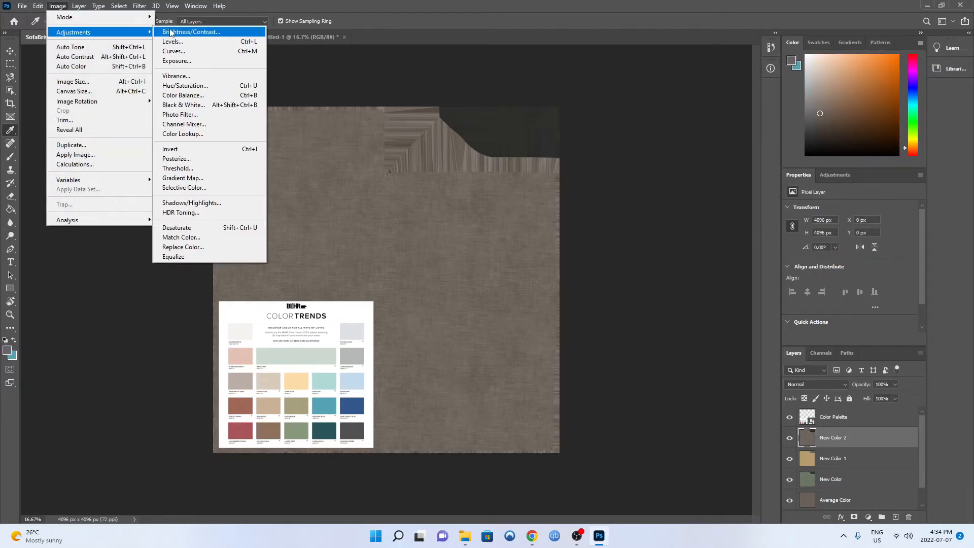
pyautogui.click(183, 246)
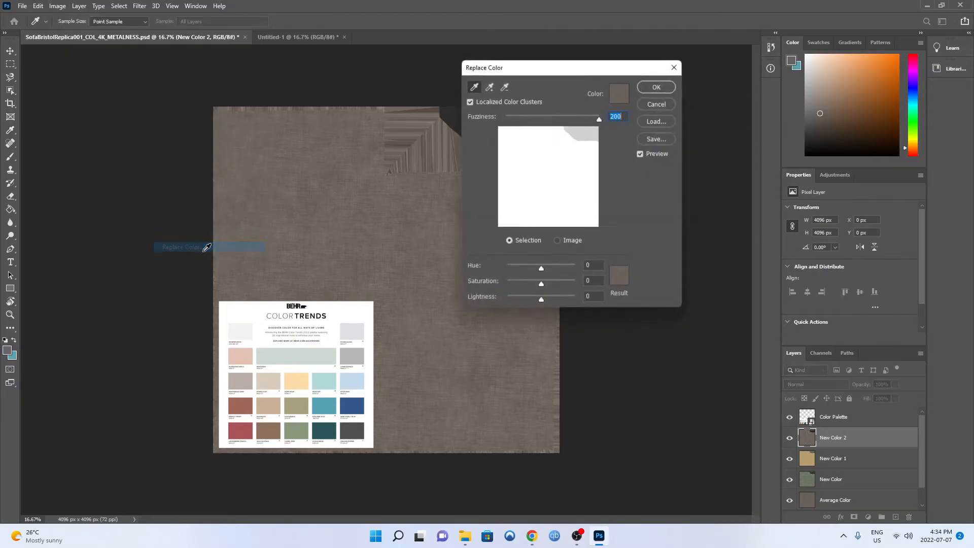
pyautogui.click(620, 284)
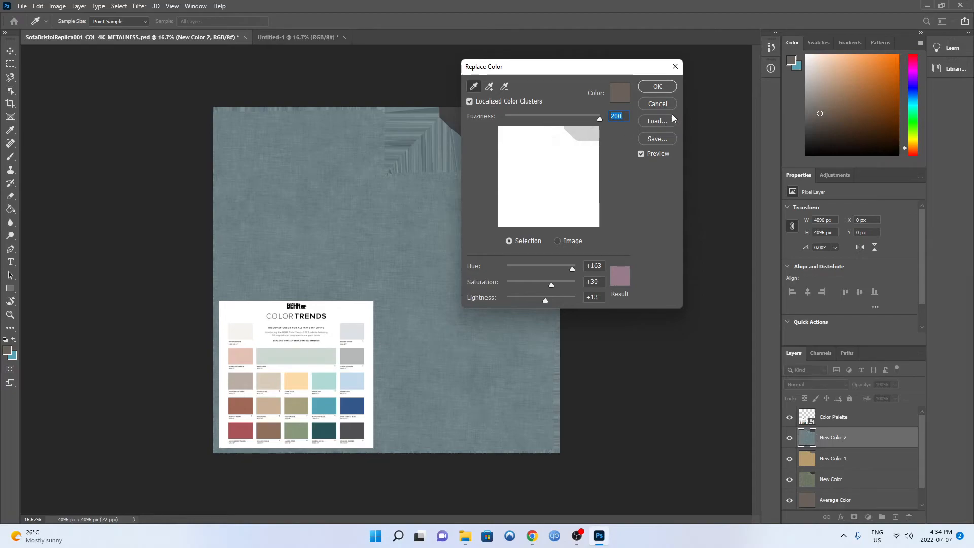
pyautogui.click(657, 86)
pyautogui.click(789, 417)
# Step: Rename the New Color, New Color 1 and New Color 2 layers Green, Yellow and Blue
pyautogui.click(837, 483)
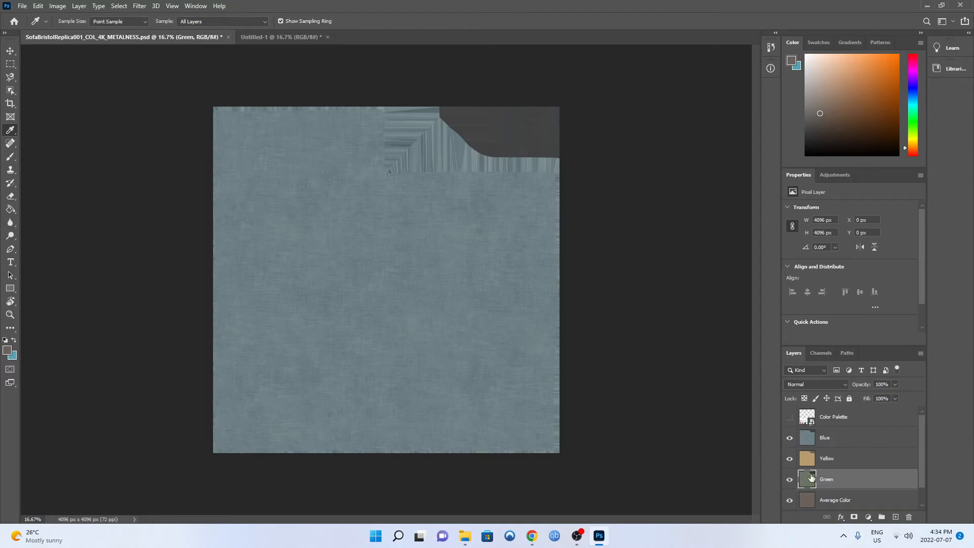
pyautogui.click(823, 441)
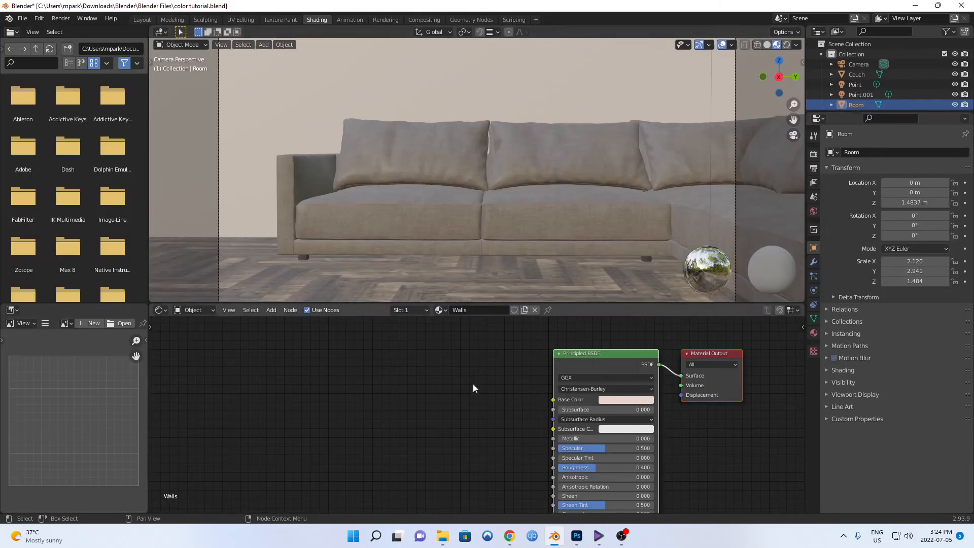
# Step: Switch to Blender, load the green fabric PNG into the Couch material's base color image texture, and inspect the sofa up close
pyautogui.moveTo(497, 409); pyautogui.dragTo(461, 383)
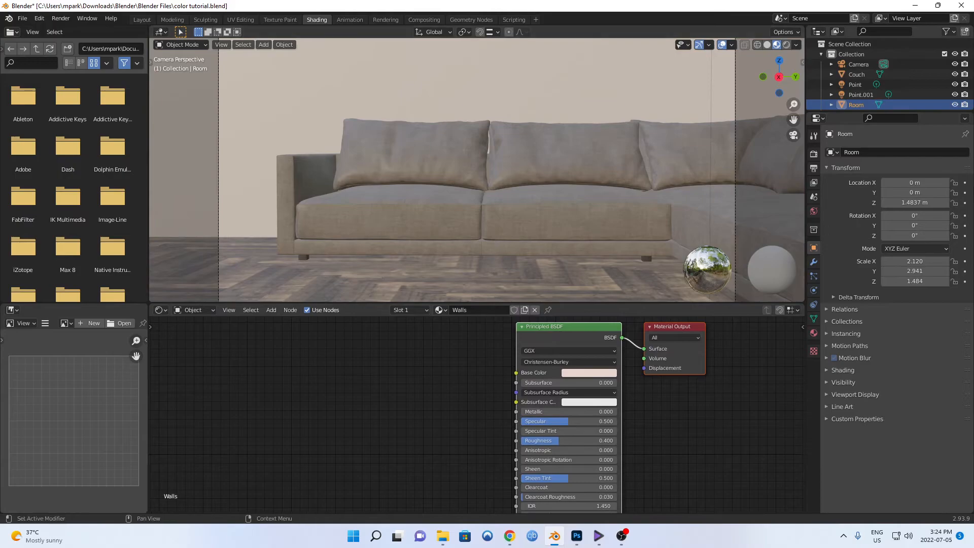
pyautogui.click(863, 74)
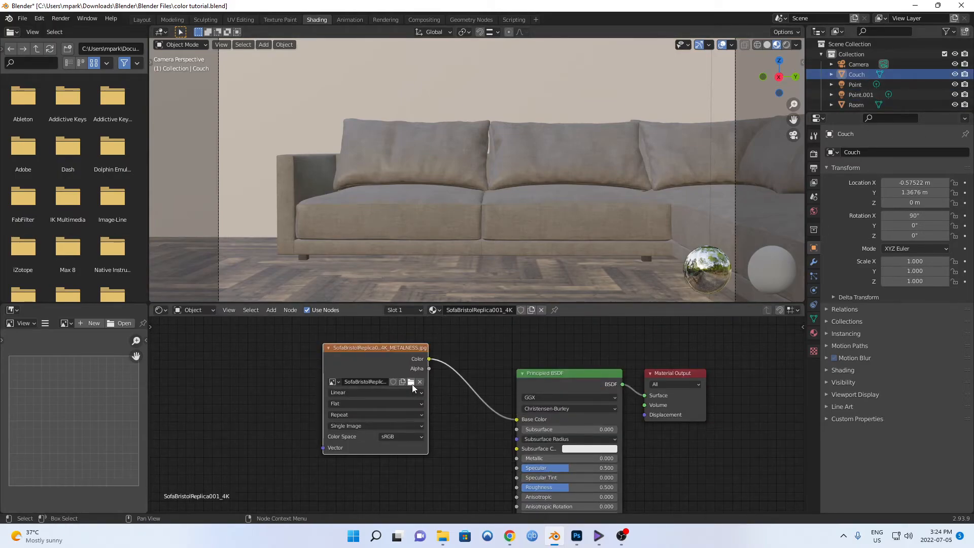
pyautogui.click(412, 382)
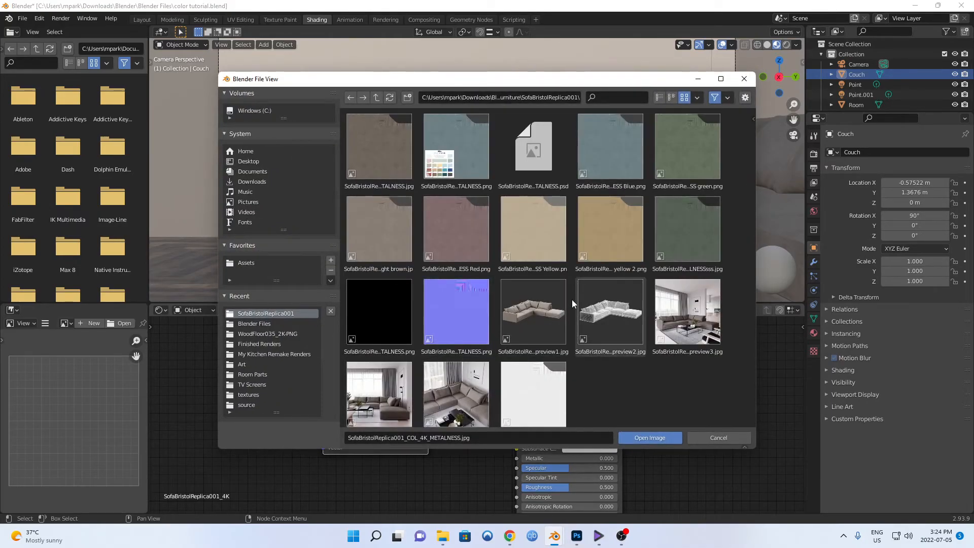
pyautogui.click(714, 187)
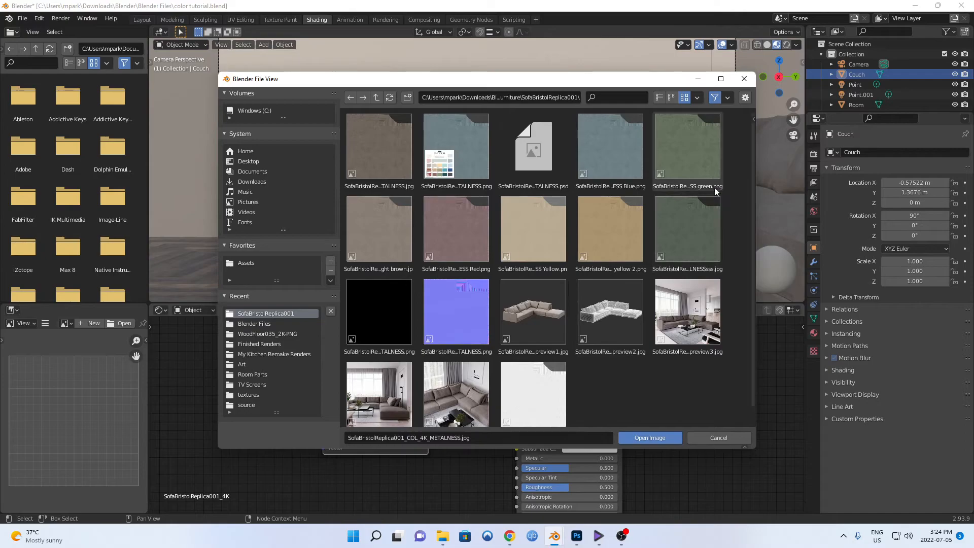
pyautogui.doubleClick(699, 167)
pyautogui.moveTo(448, 221); pyautogui.dragTo(428, 226)
pyautogui.scroll(6, 452, 246)
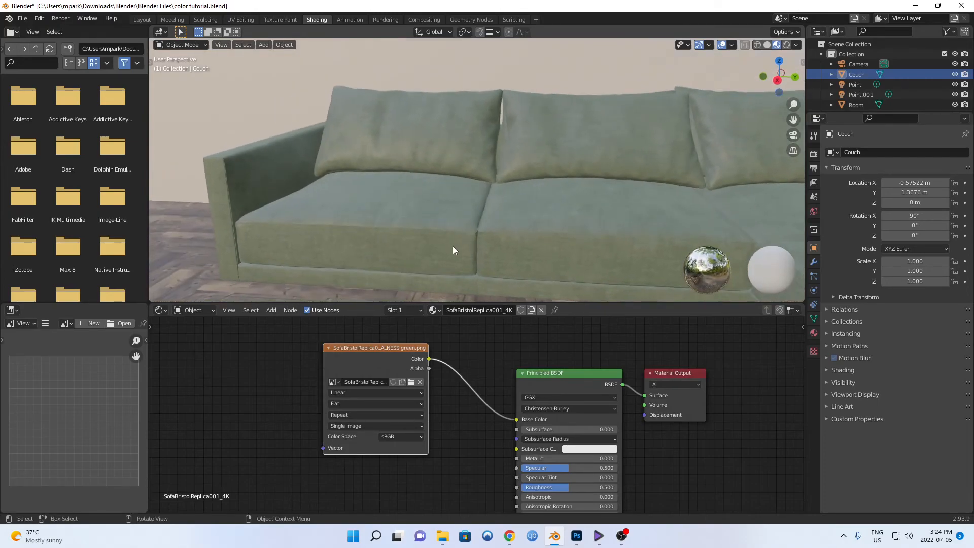
pyautogui.moveTo(453, 246); pyautogui.dragTo(430, 217)
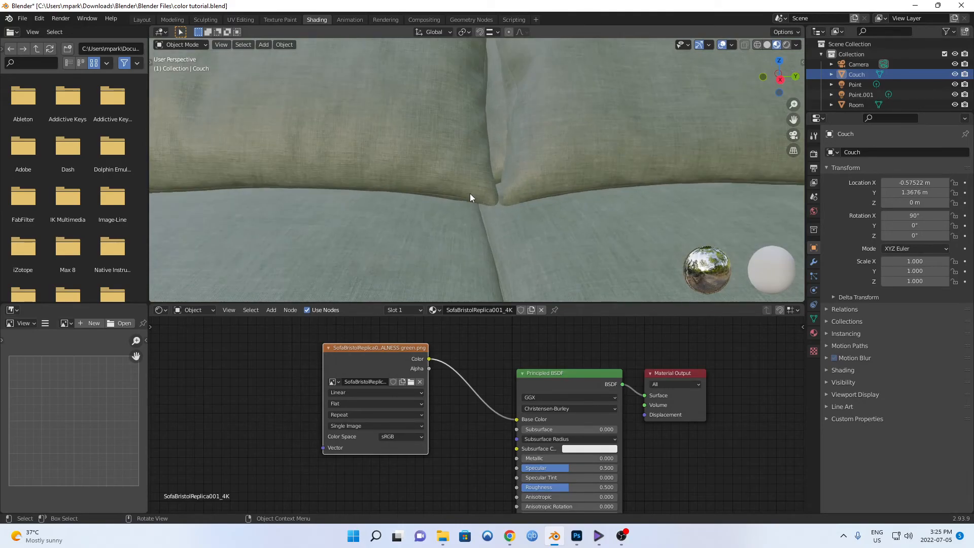
# Step: Swap the couch's base color texture for the Blue fabric PNG and show the viewport in Rendered shading
pyautogui.scroll(-8, 472, 202)
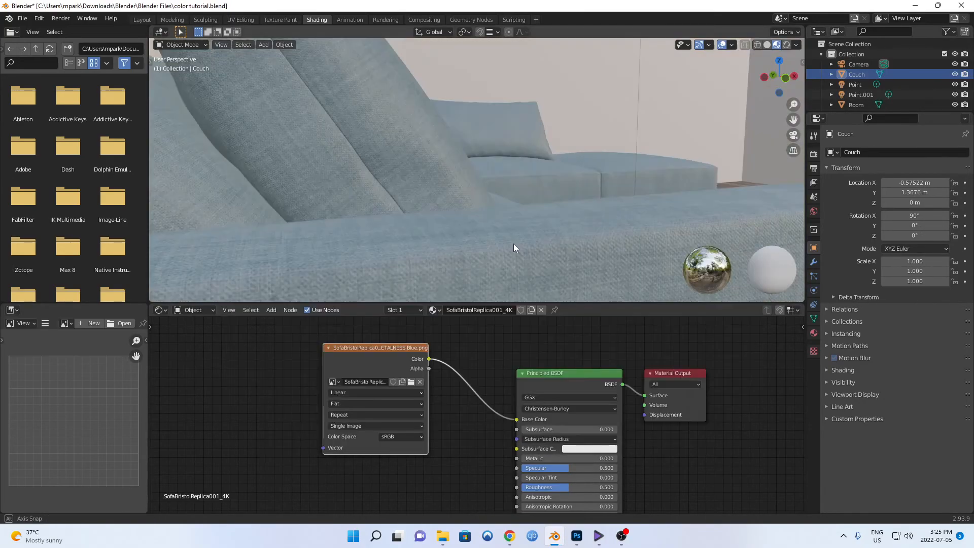
pyautogui.moveTo(514, 244); pyautogui.dragTo(483, 212)
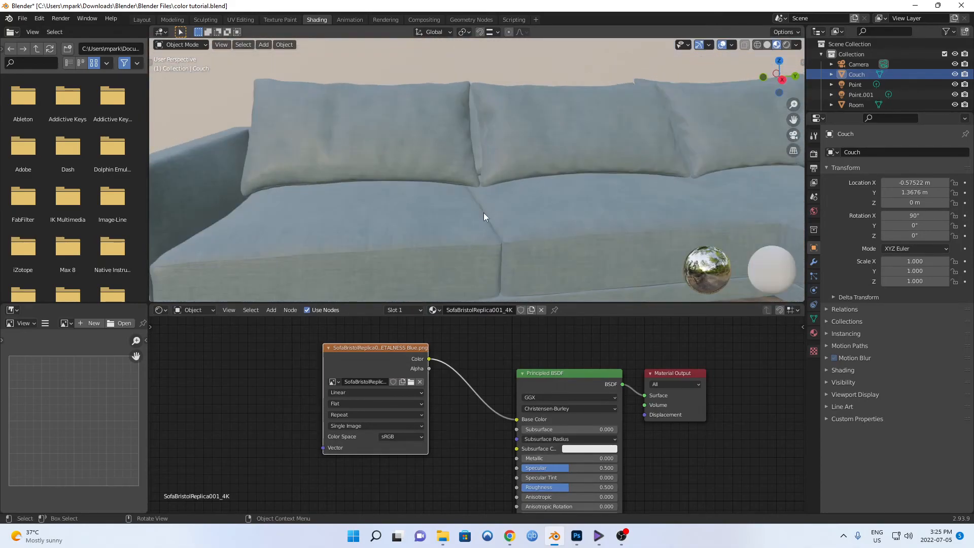
pyautogui.press('z')
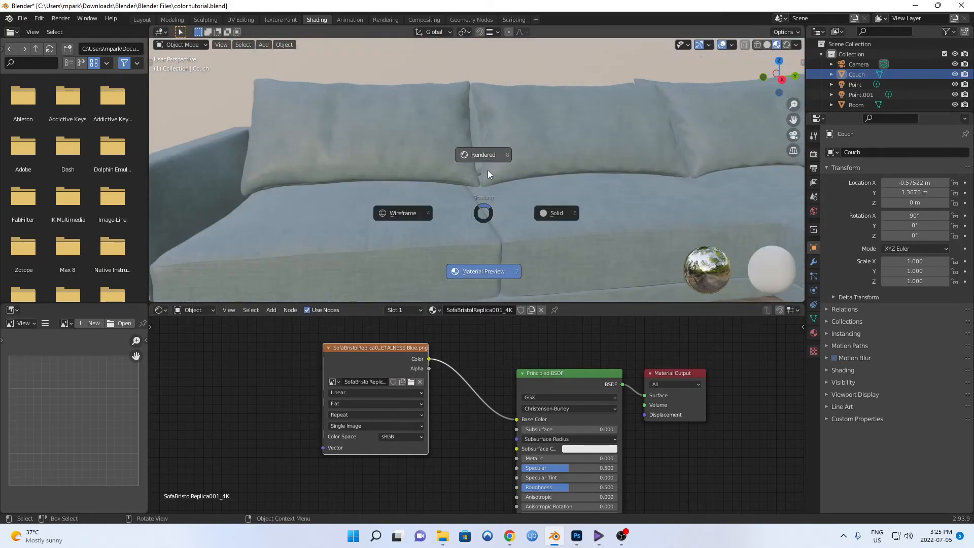
pyautogui.click(488, 170)
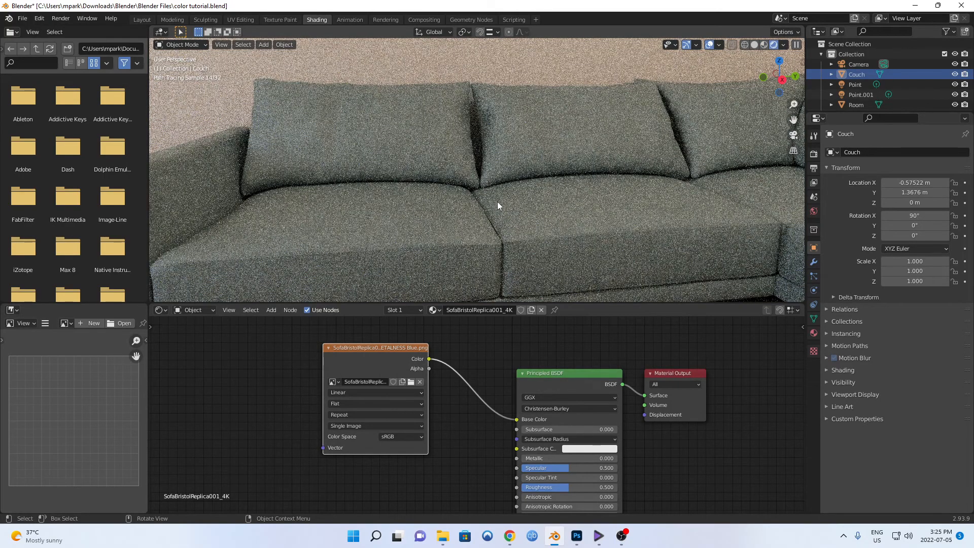
# Step: Swap the couch's base color texture for the yellow 2 fabric PNG and view the sofa through the camera
pyautogui.click(411, 384)
pyautogui.doubleClick(597, 262)
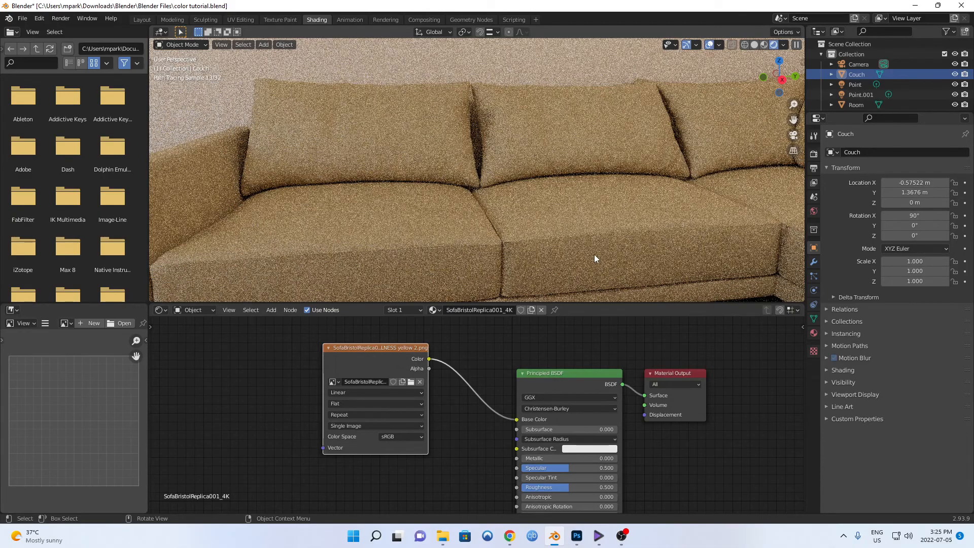
pyautogui.scroll(-5, 590, 257)
pyautogui.moveTo(512, 236); pyautogui.dragTo(536, 234)
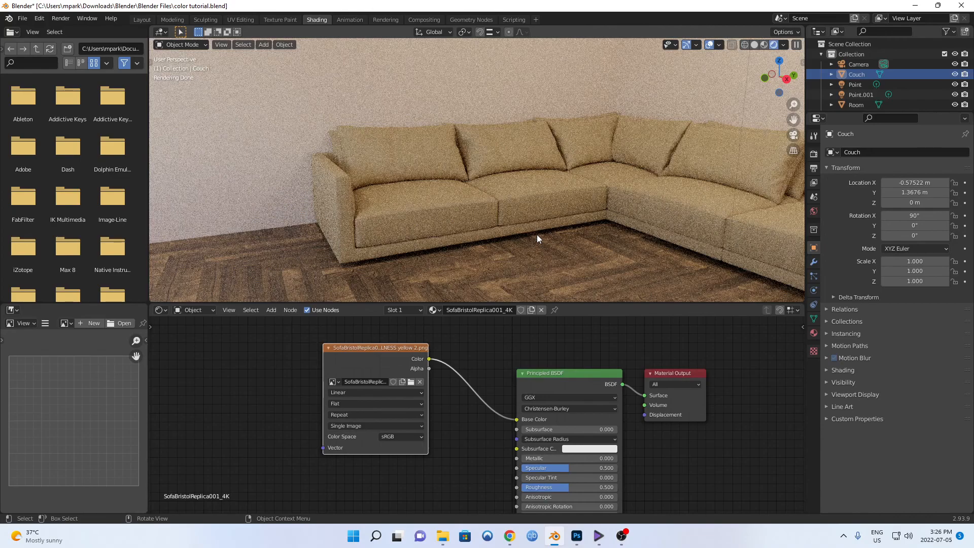
pyautogui.press('KP_0')
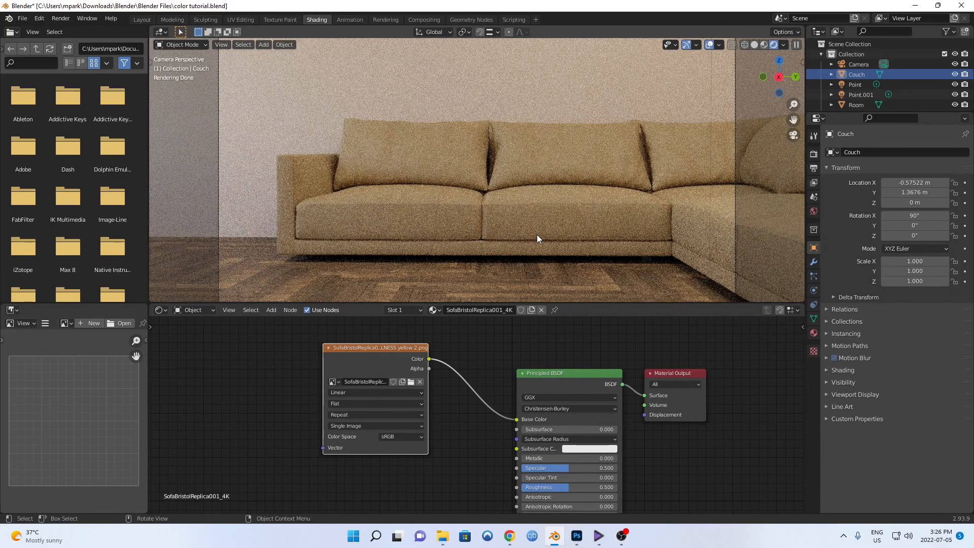